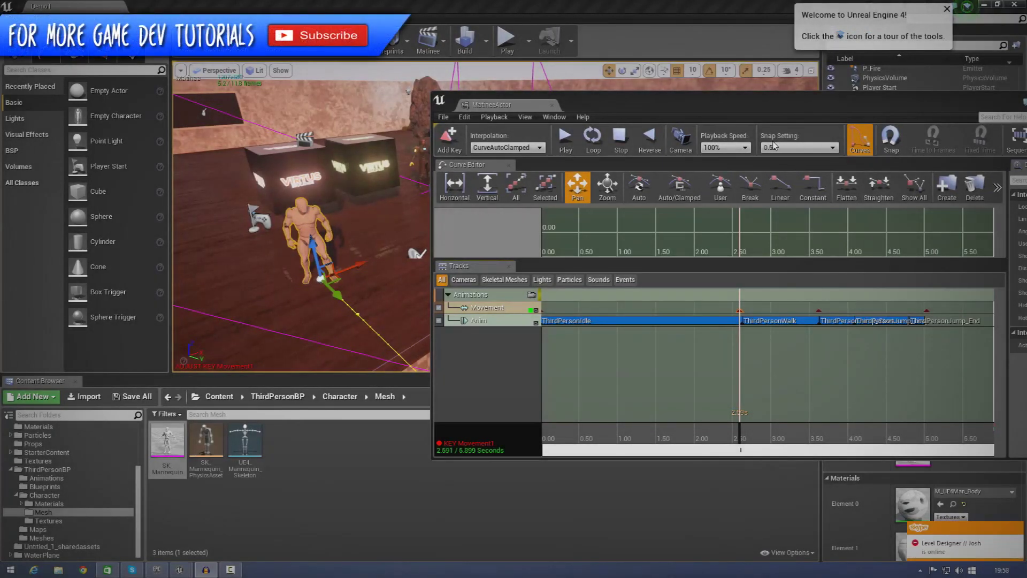
Open the SK_Mannequin skeletal mesh, inspect its bones in the preview, and close the mesh editor
left_click(1019, 528)
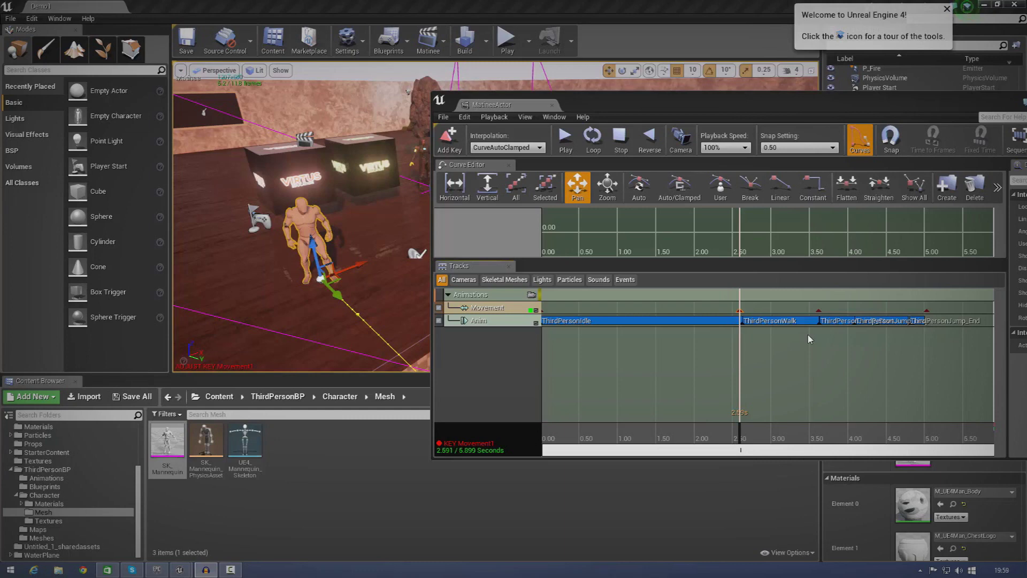
double_click(155, 448)
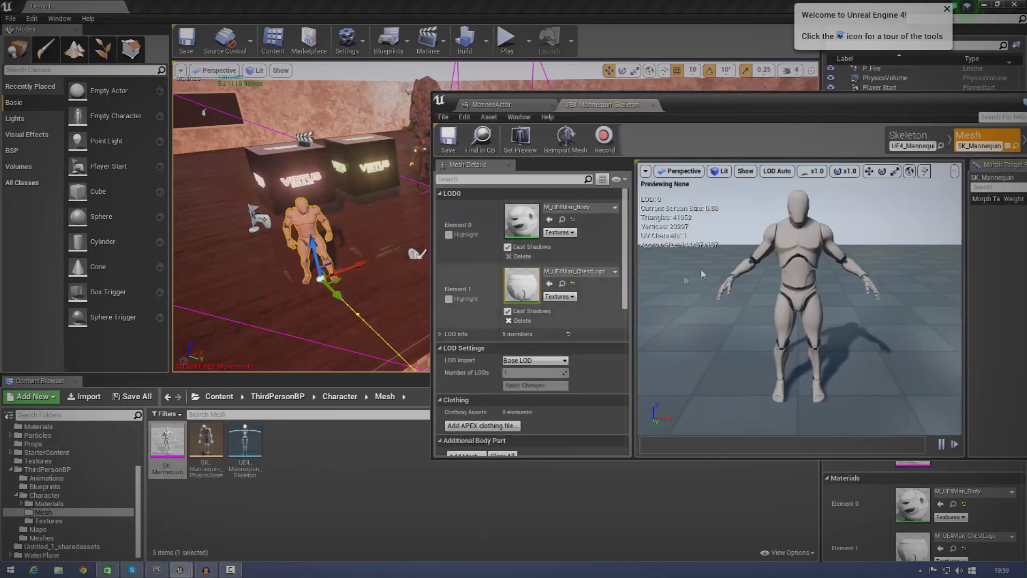
left_click(783, 270)
left_click(782, 333)
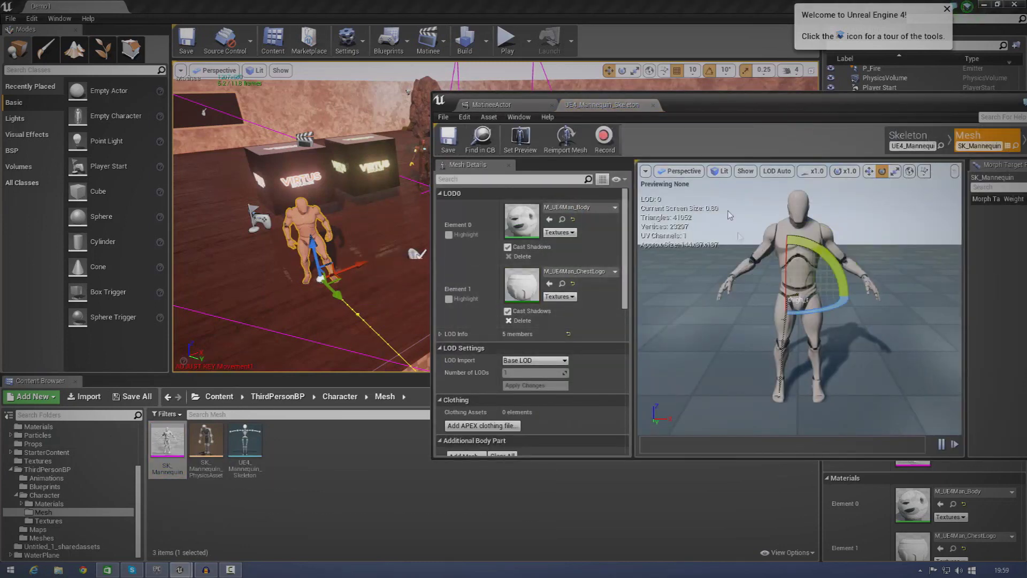
left_click(649, 106)
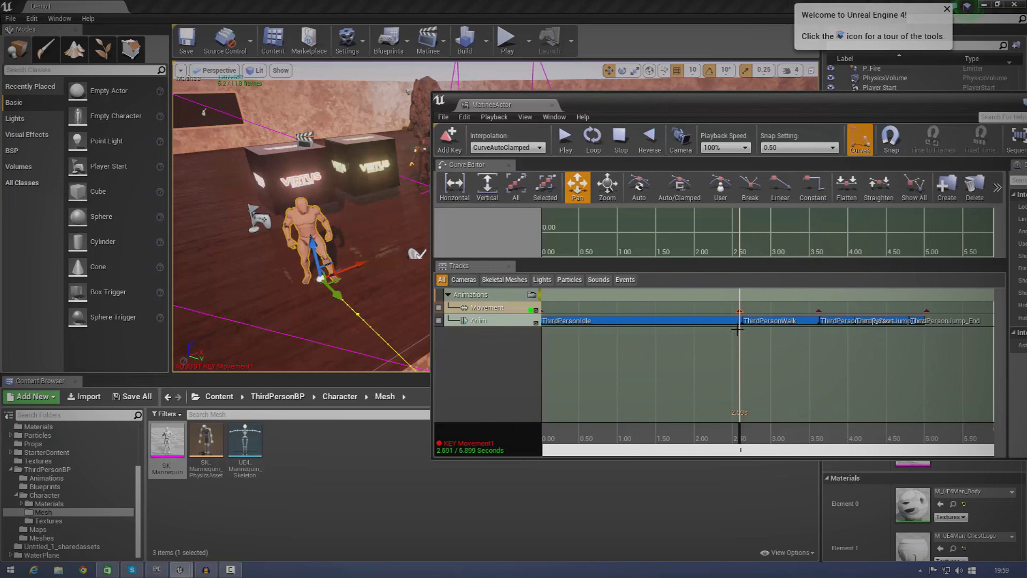
Play the existing Matinee animation from the start, inspect the movement key at 2.59 s, and close the Matinee
left_click_drag(739, 438, 543, 452)
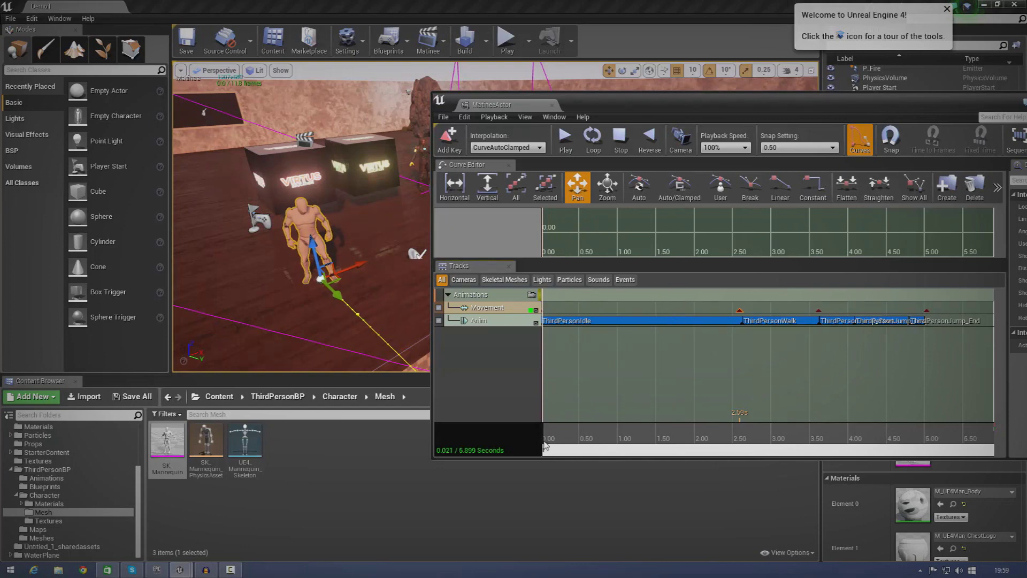
left_click(566, 138)
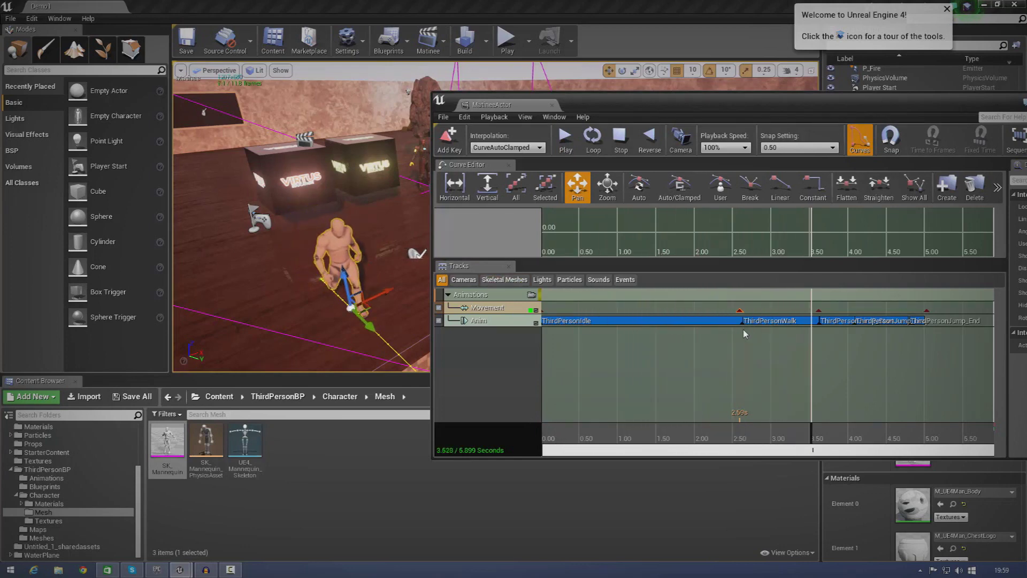
left_click(621, 138)
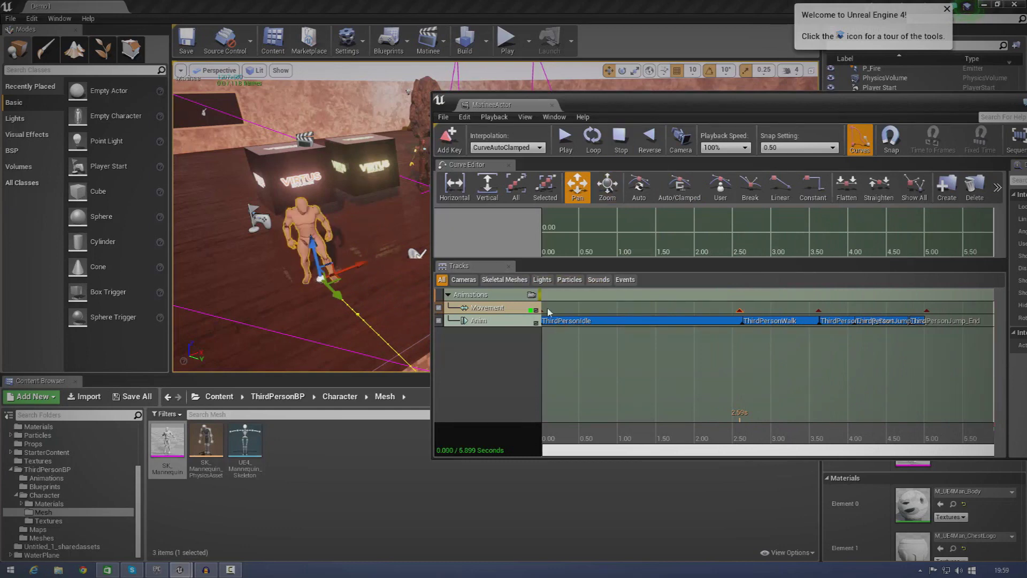
left_click(740, 311)
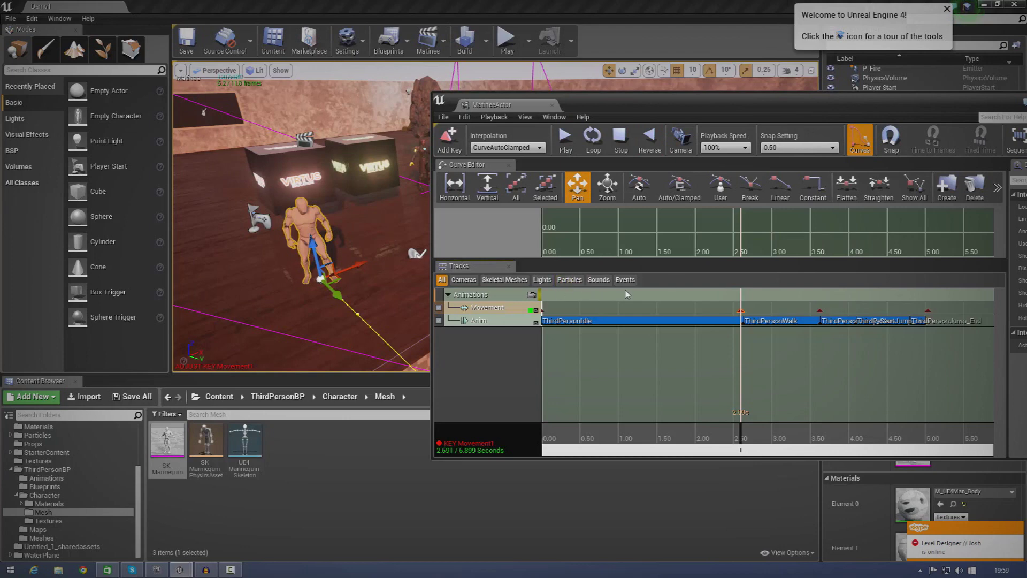
left_click(552, 106)
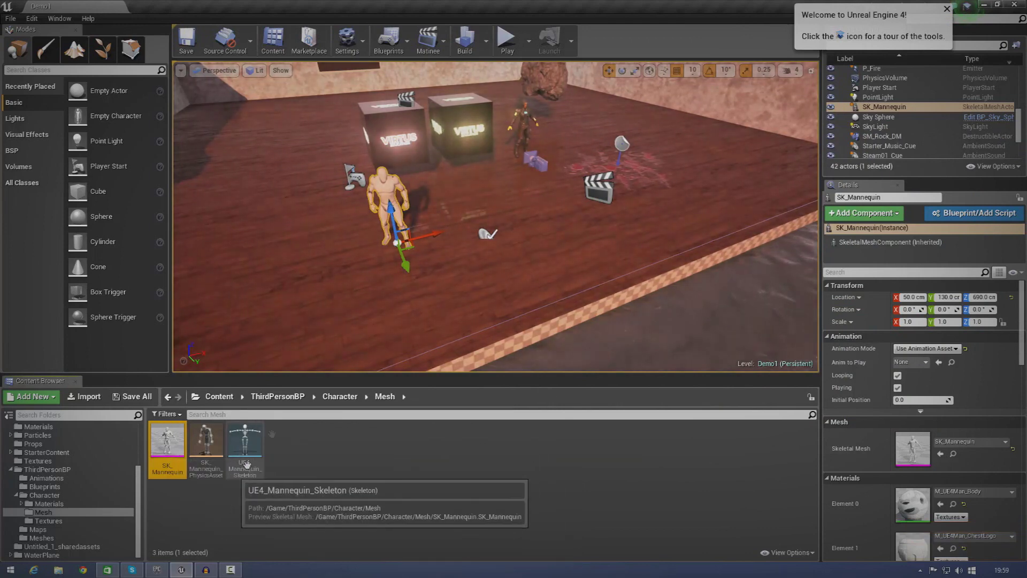
Delete the existing SK_Mannequin actor from the level despite its reference by another actor
right_click_drag(415, 201, 357, 203)
key("w")
right_click_drag(421, 239, 420, 224)
key("w")
key("s")
left_click_drag(388, 144, 388, 153)
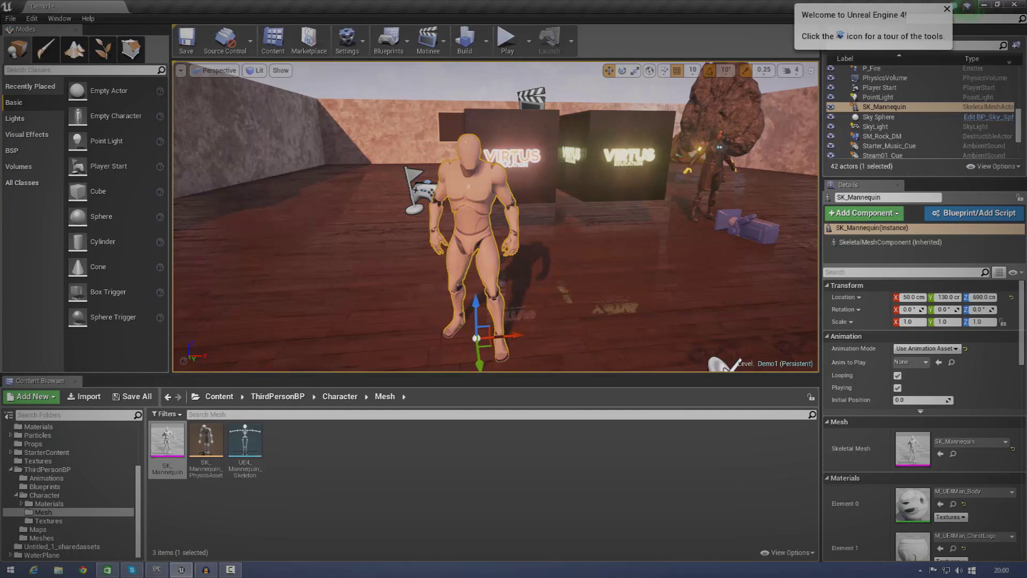
key("w")
right_click_drag(399, 261, 314, 344)
key("s")
left_click_drag(314, 344, 308, 350)
key("Delete")
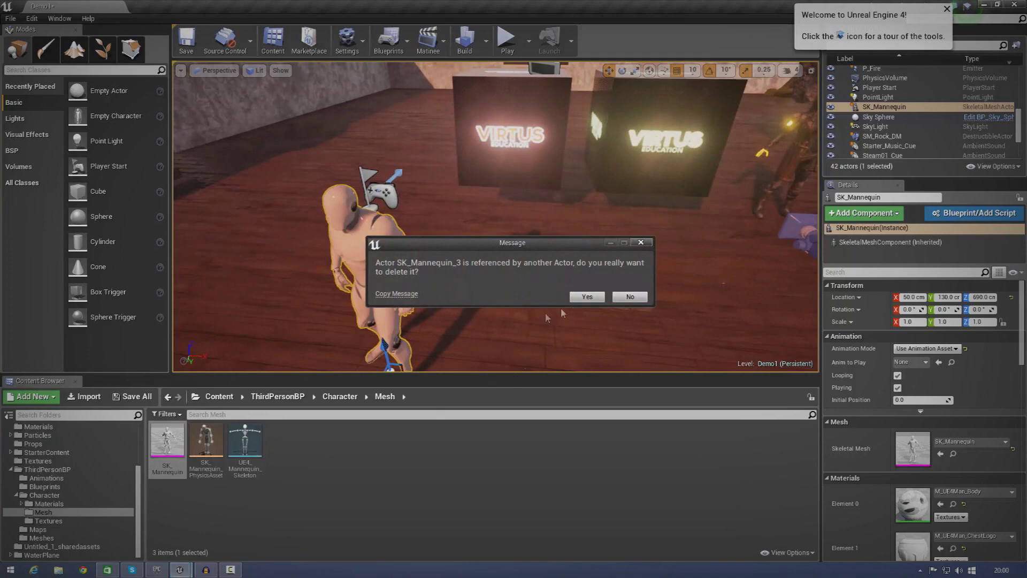
left_click(585, 298)
Place a new SK_Mannequin skeletal mesh from ThirdPersonBP/Character/Mesh on the floor in front of the Virtus cubes
key("s")
right_click_drag(511, 277, 612, 264)
key("w")
key("s")
key("w")
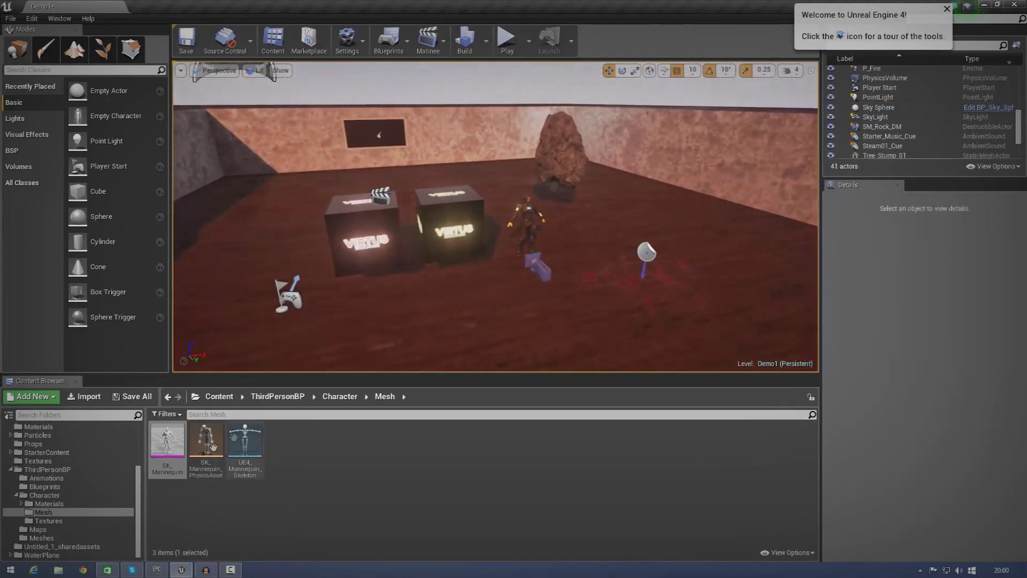
left_click(71, 470)
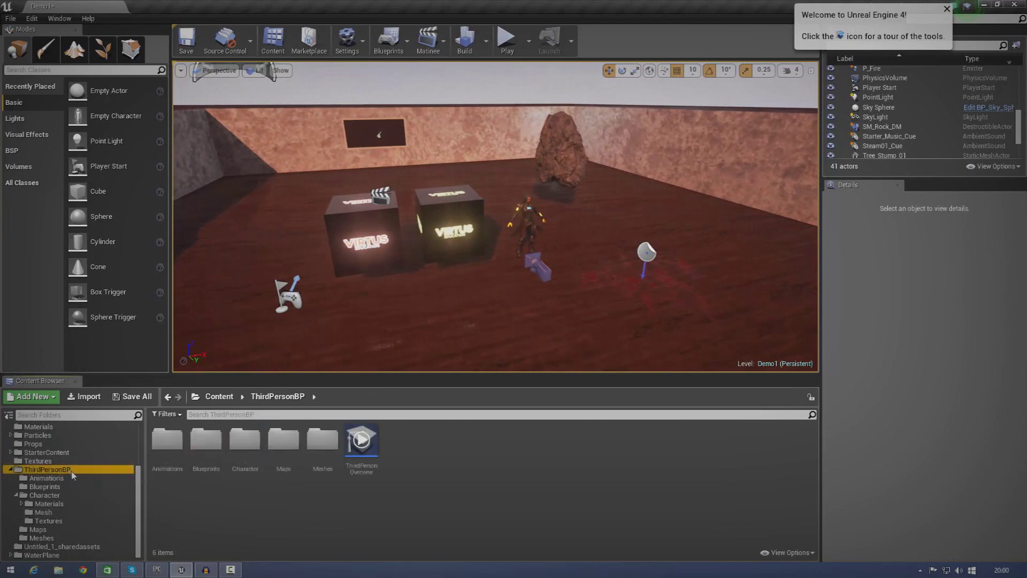
left_click(59, 515)
left_click(173, 454)
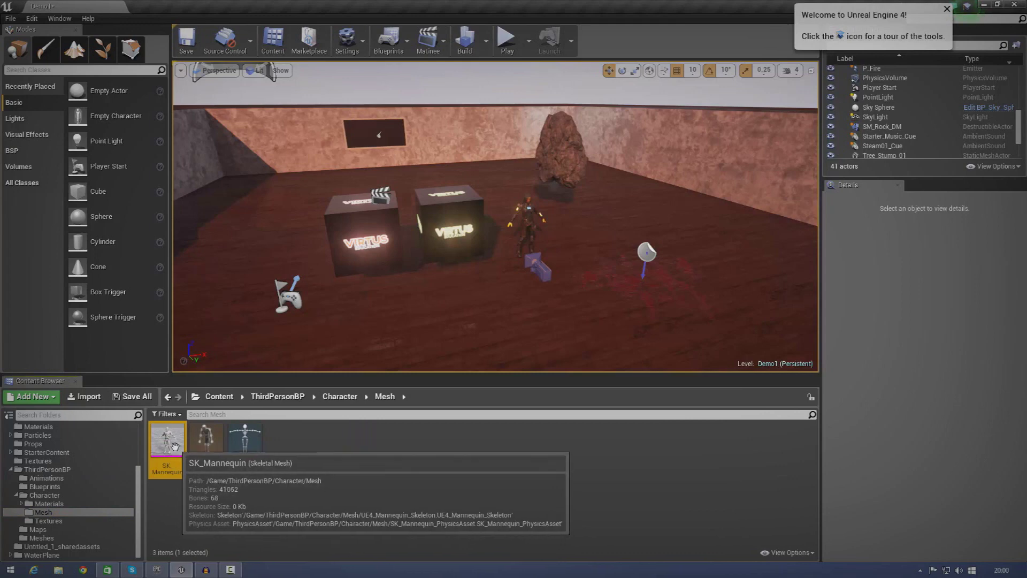
left_click_drag(175, 446, 485, 331)
key("w")
right_click_drag(486, 331, 348, 334)
key("w")
key("s")
key("w")
mouse_move(573, 274)
right_mouse_down()
mouse_move(599, 271)
mouse_move(567, 268)
mouse_move(574, 275)
right_mouse_up()
key("s")
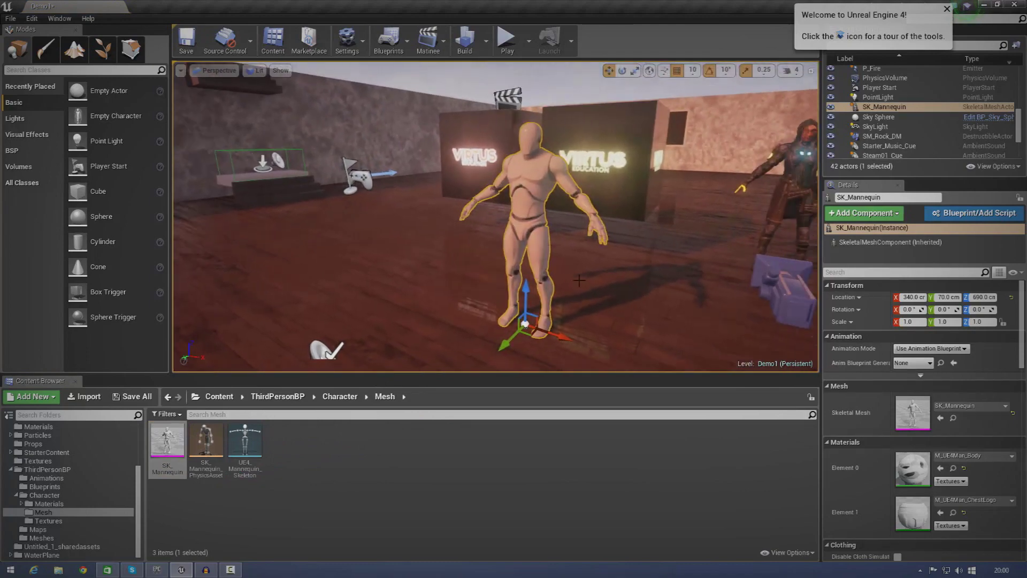
Add a new Matinee to the level and move its editor window aside
left_click(434, 50)
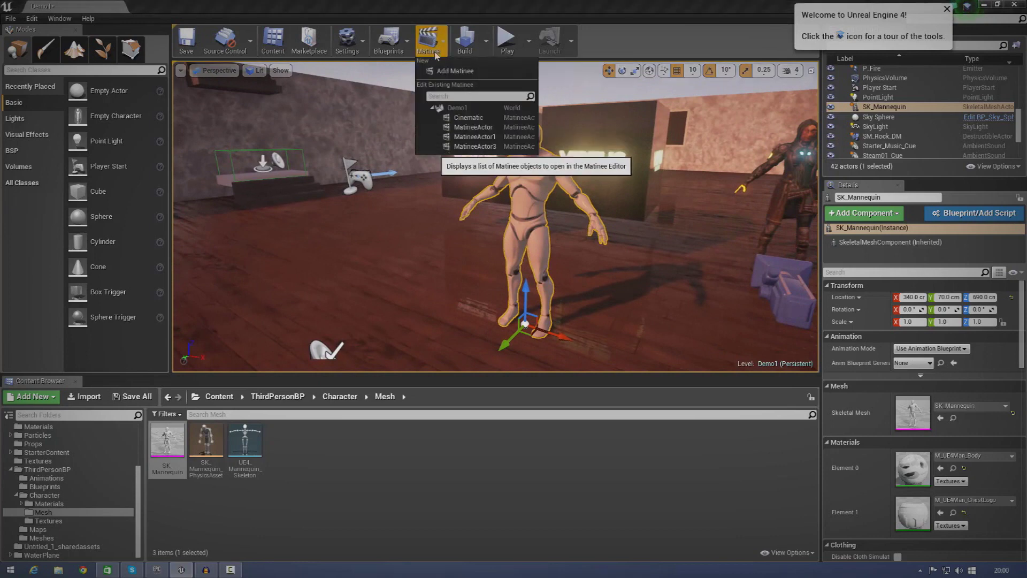
left_click(459, 75)
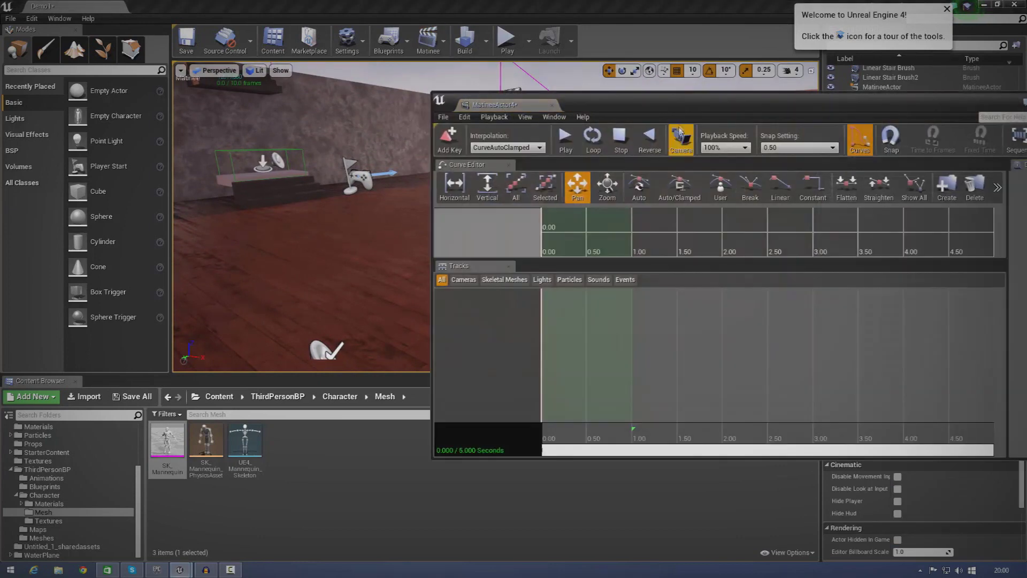
left_click_drag(633, 116, 658, 79)
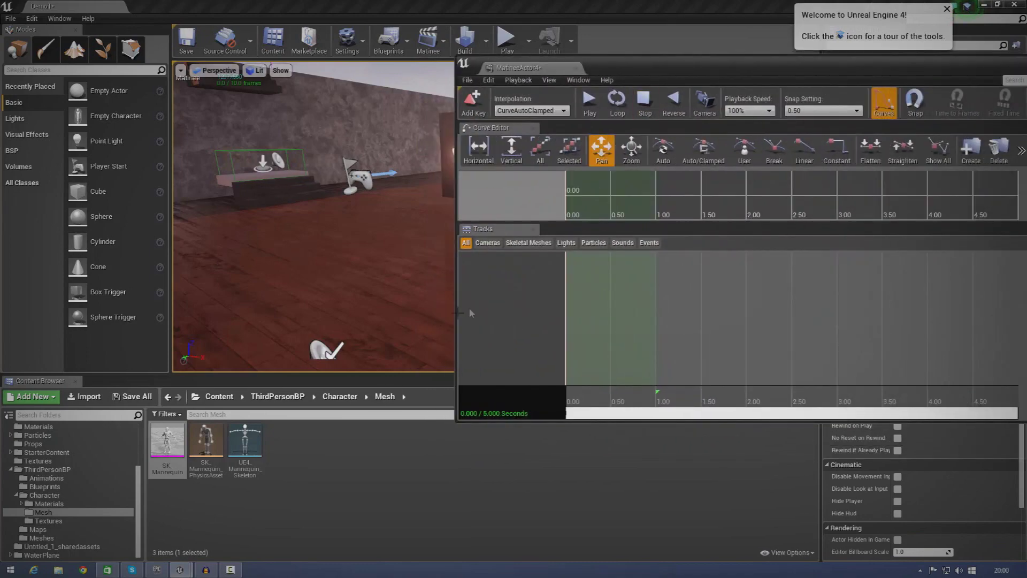
Try adding a skeletal group named BasicAnimation to the Matinee without the mannequin selected, and delete it
right_click(509, 279)
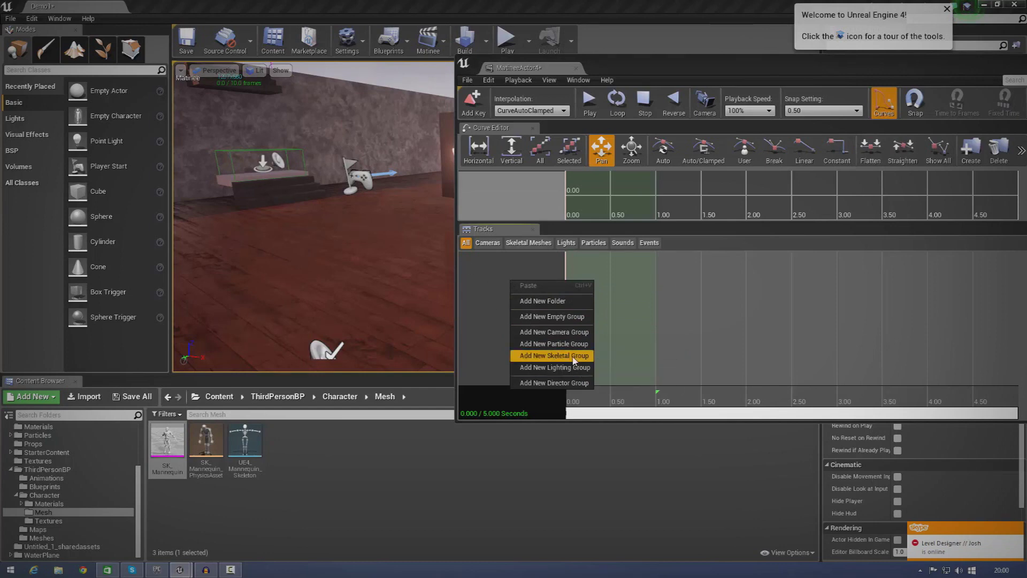
left_click(556, 355)
type("B")
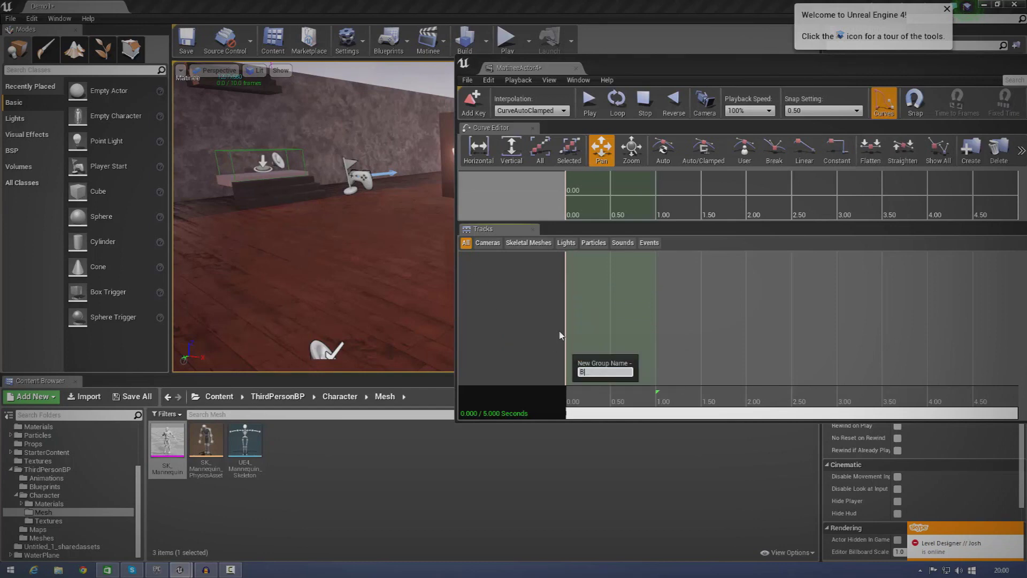
type("asicAnimation")
key("Return")
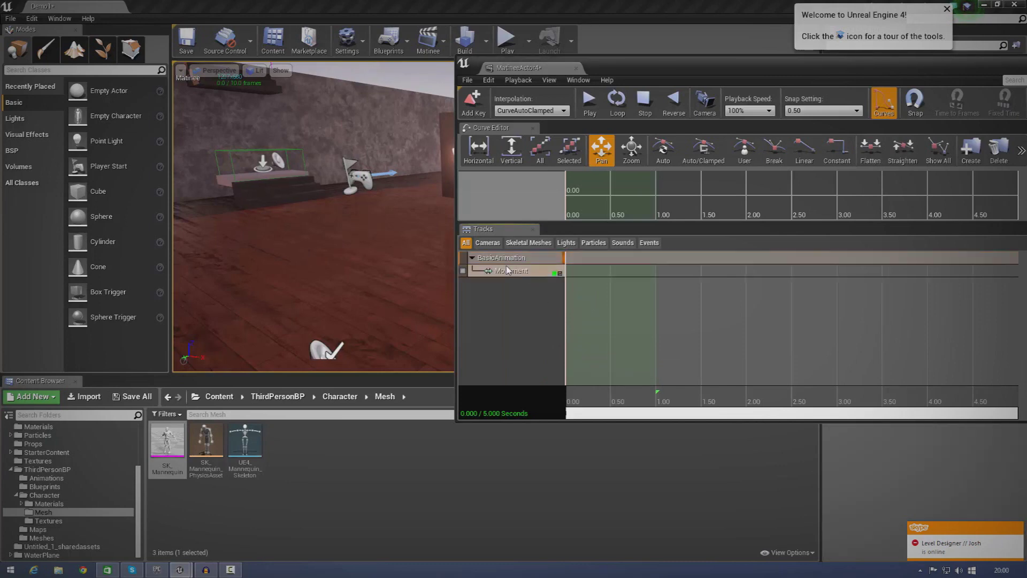
key("Delete")
Try adding a skeletal group named Animation, uncover the mannequin behind the Matinee window, and delete the group
right_click(509, 283)
left_click(551, 357)
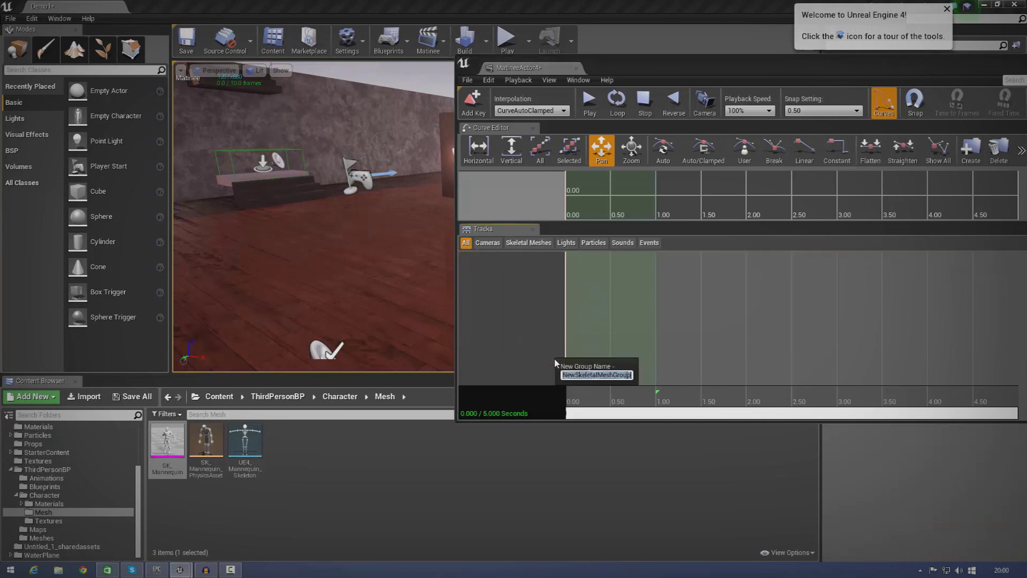
type("Animation")
key("Return")
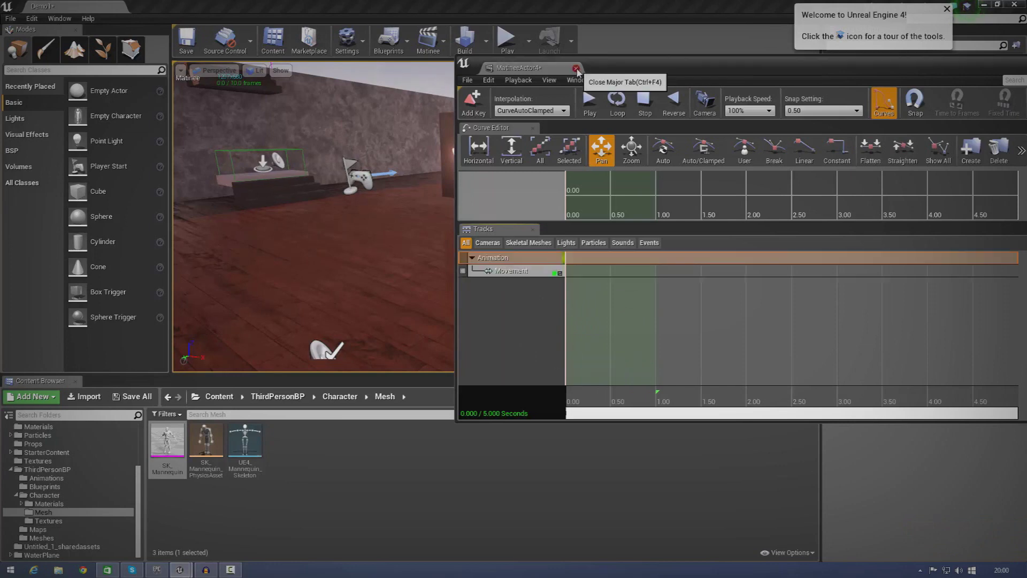
left_click_drag(616, 69, 766, 87)
left_click(654, 277)
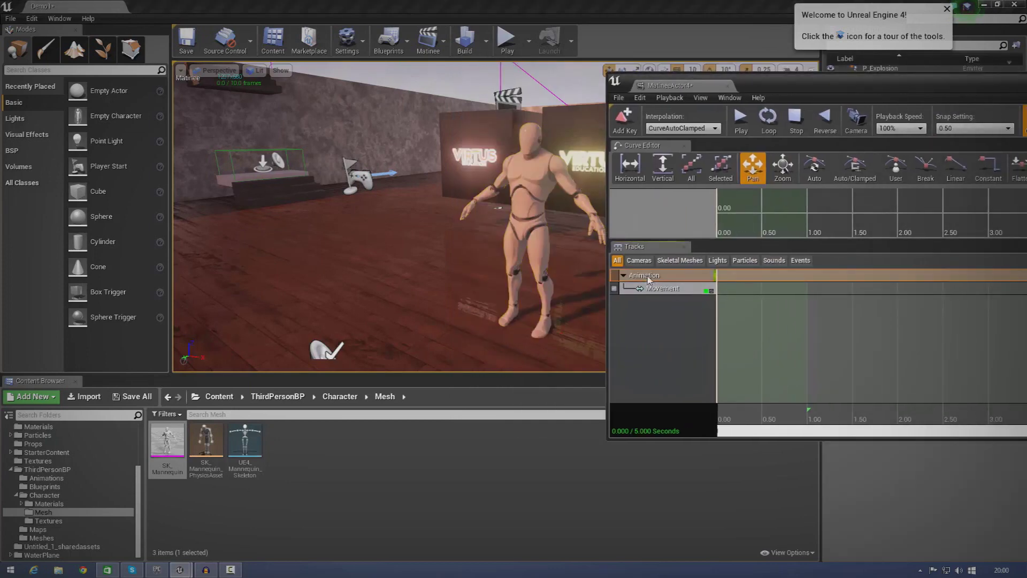
key("Delete")
Select the mannequin in the level and add a skeletal group for it named BASICaNIMATION
left_click(530, 214)
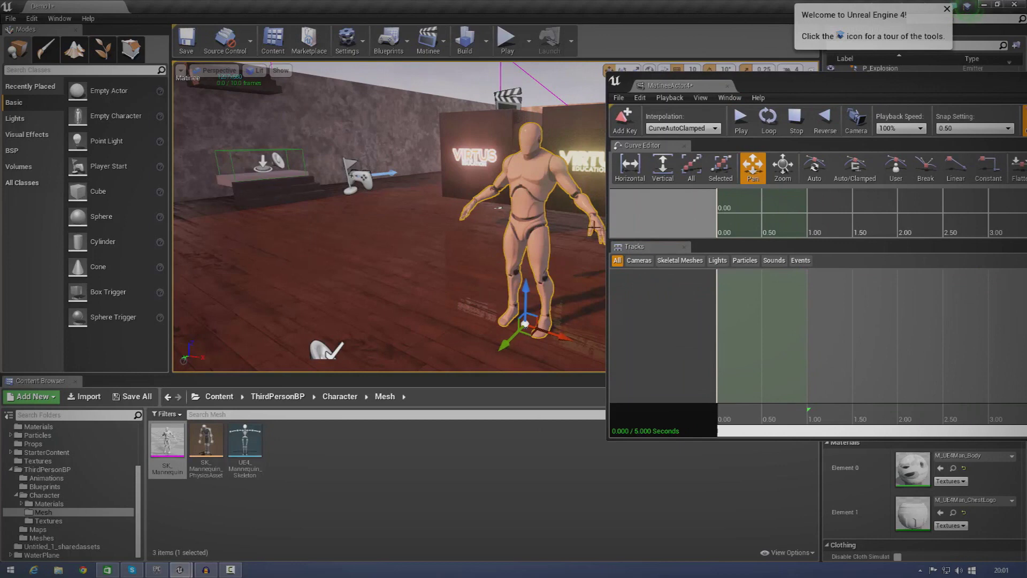
right_click(647, 281)
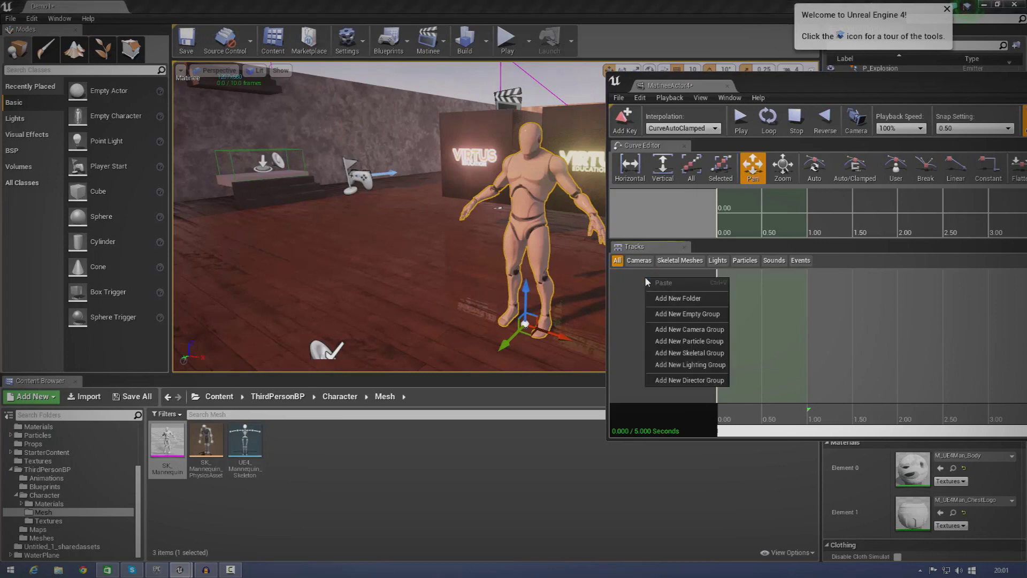
left_click(690, 353)
type("BASICa")
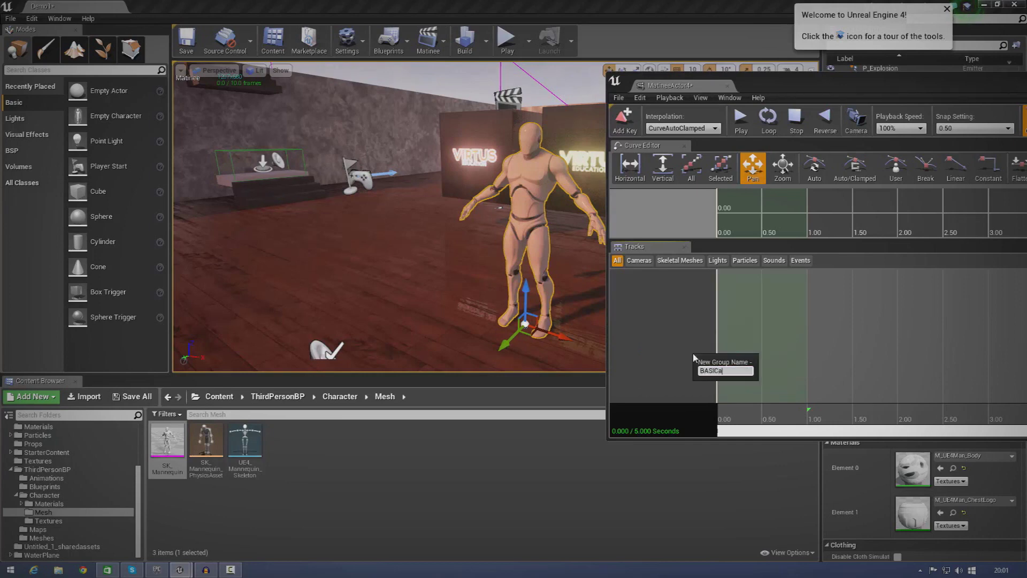
type("NIMATION")
key("Return")
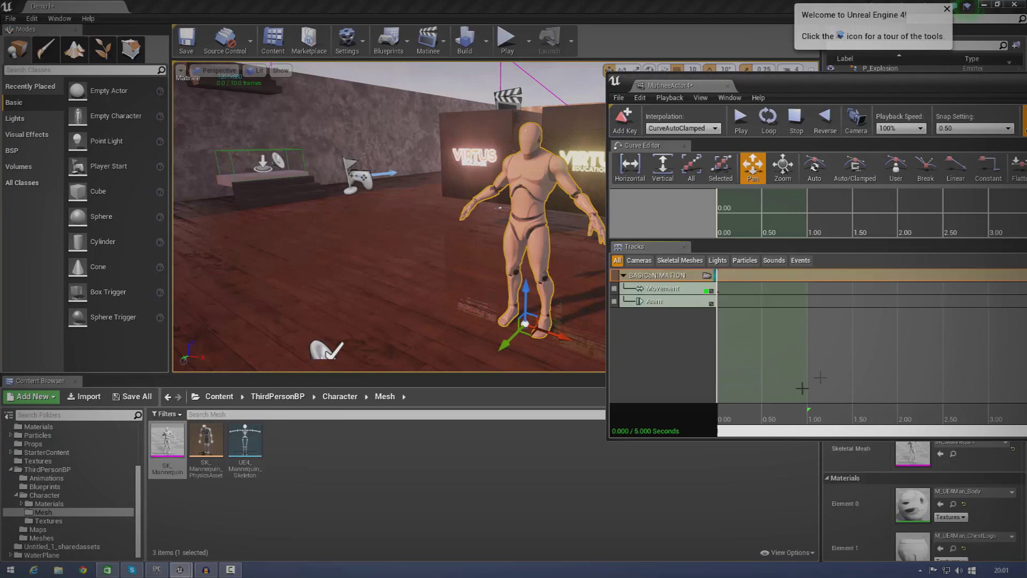
Examine the properties of the new group's Movement and Anim tracks
left_click(660, 292)
left_click(669, 304)
left_click_drag(771, 72, 486, 81)
left_click(381, 301)
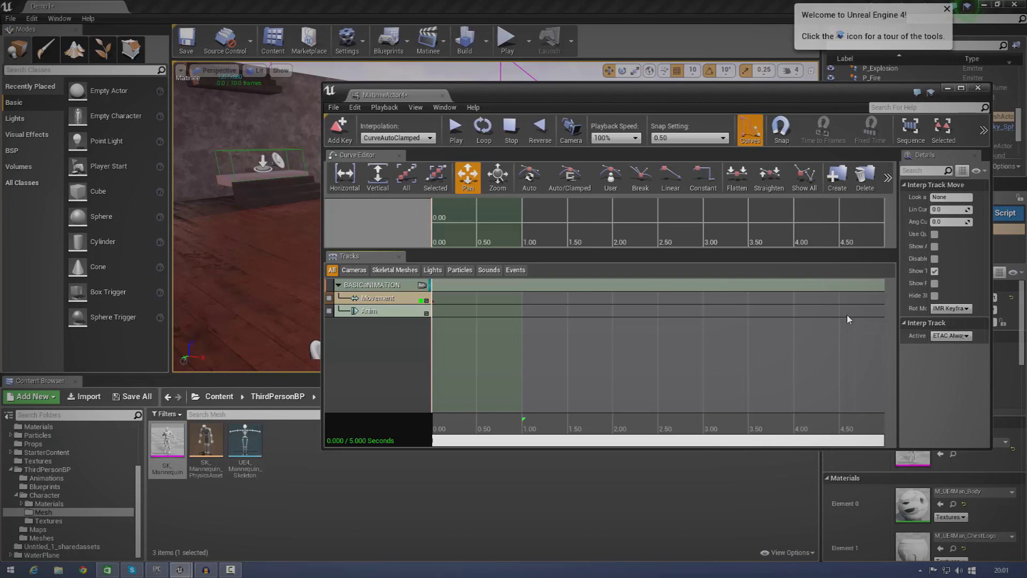
left_click(399, 311)
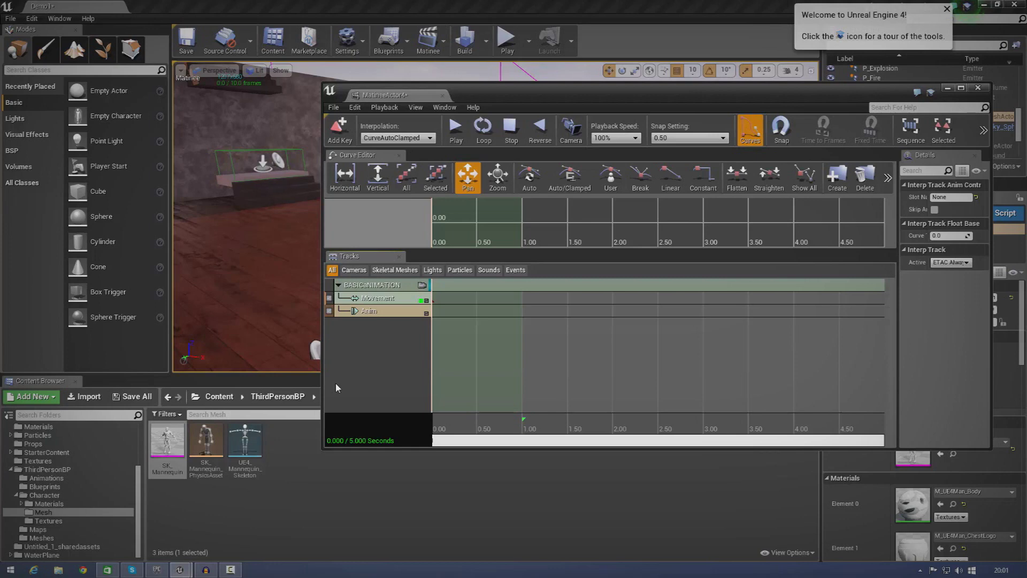
Uncover the mannequin behind the Matinee window and open the ThirdPersonBP Animations folder
left_click_drag(500, 95, 616, 85)
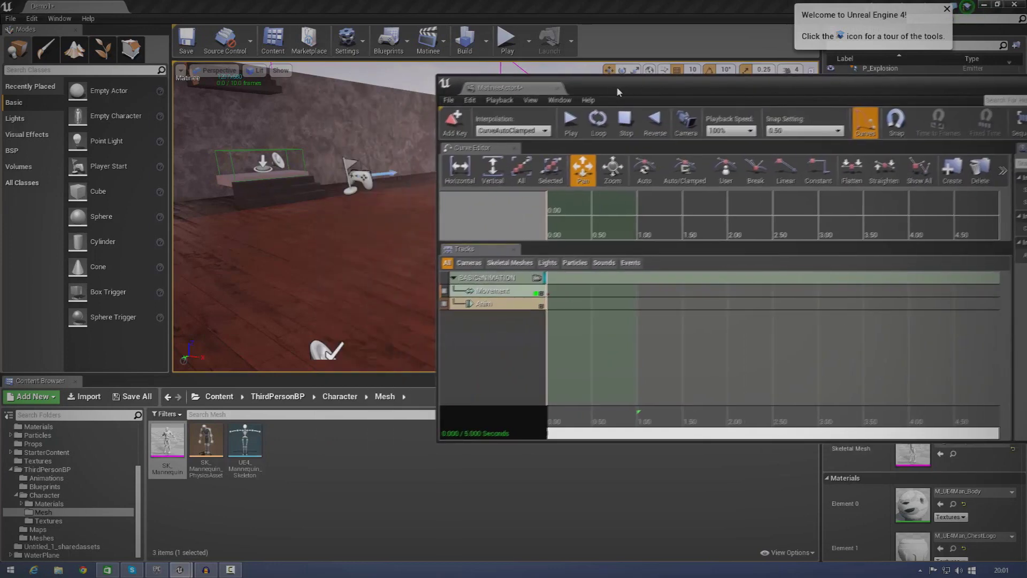
left_click(75, 479)
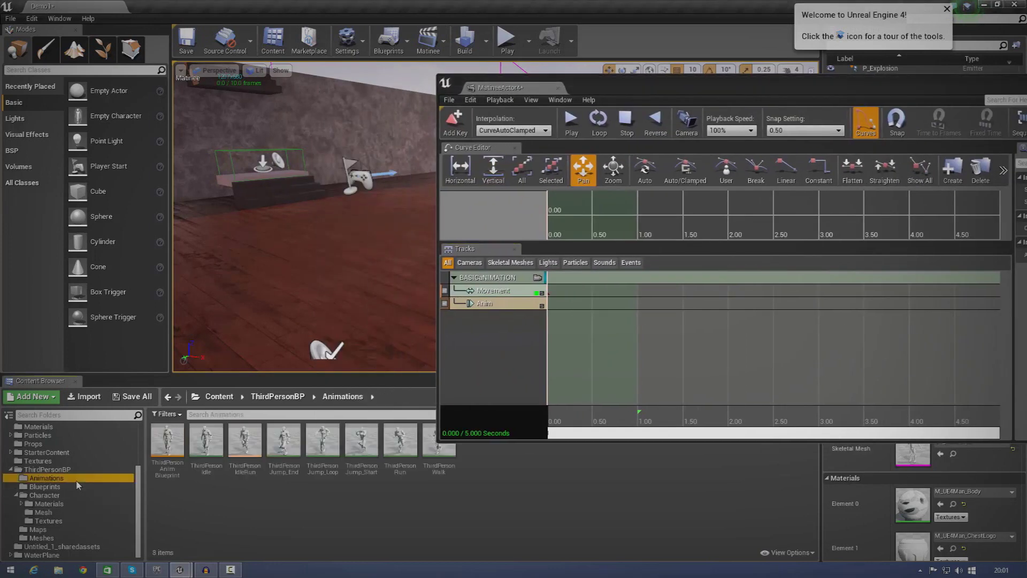
left_click_drag(608, 87, 755, 91)
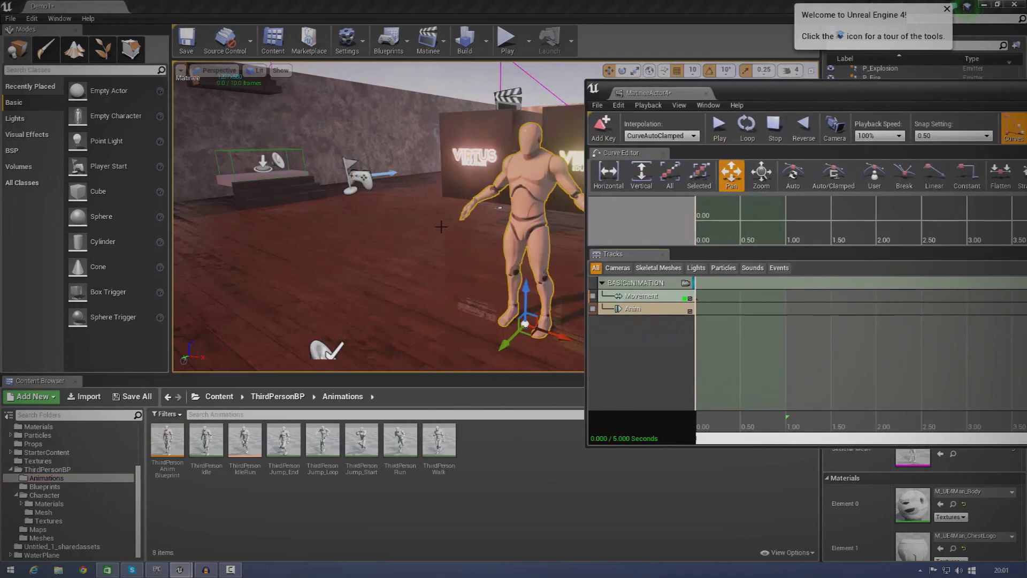
right_click_drag(396, 299, 372, 307)
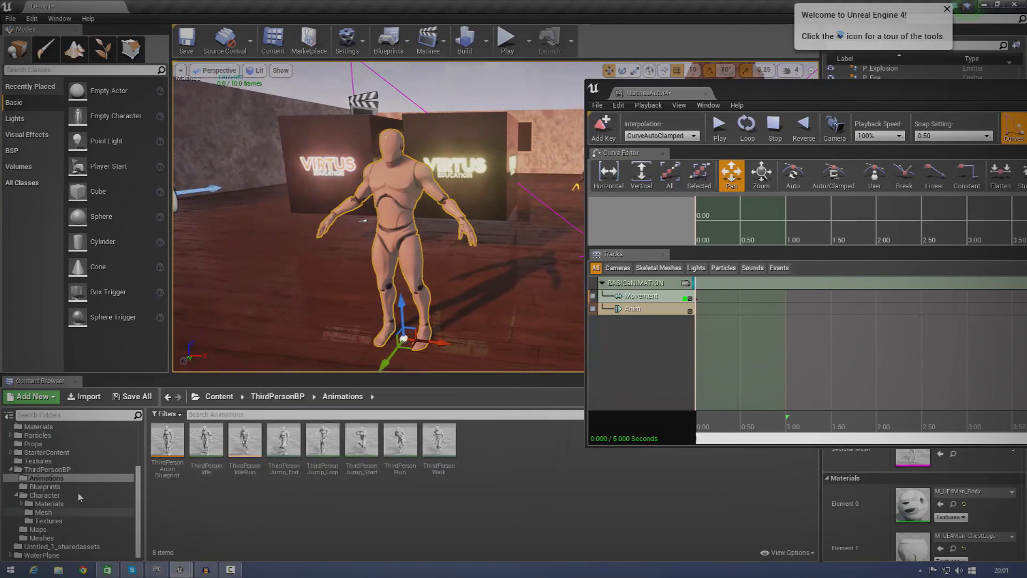
left_click(38, 470)
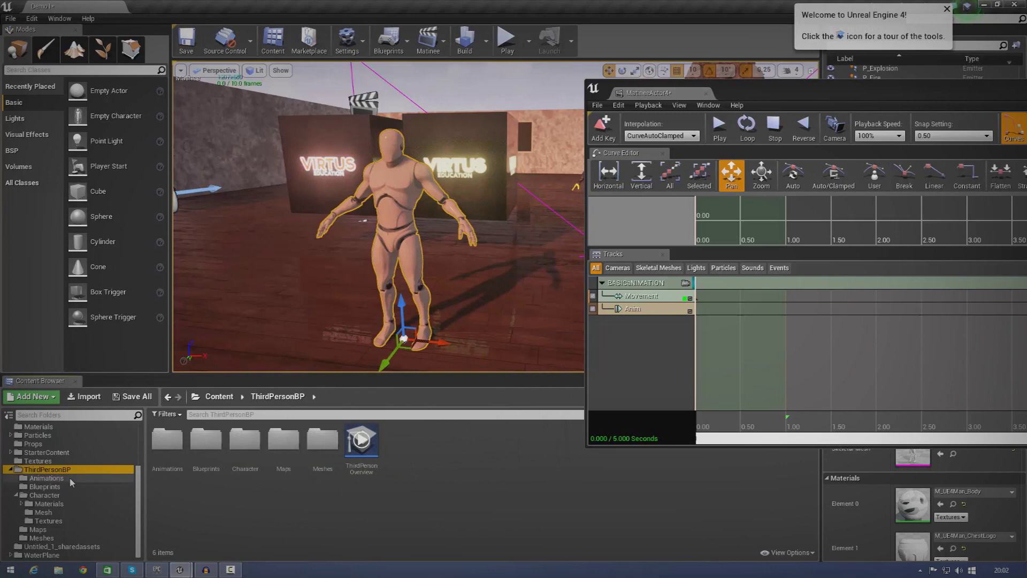
left_click(39, 478)
Add the ThirdPersonIdle animation sequence to the Anim track at 0.00 seconds
left_click(212, 456)
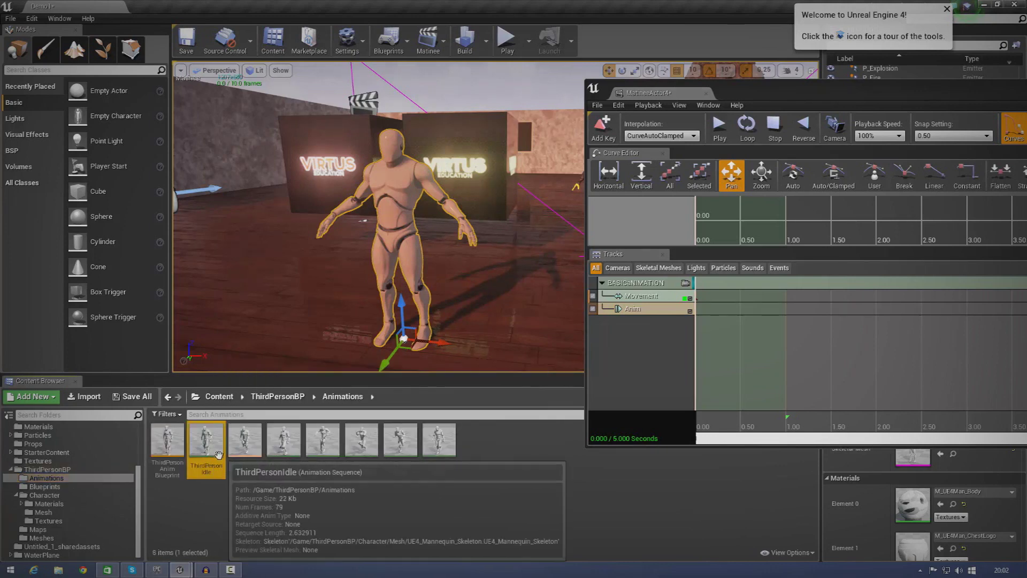
left_click_drag(230, 446, 208, 445)
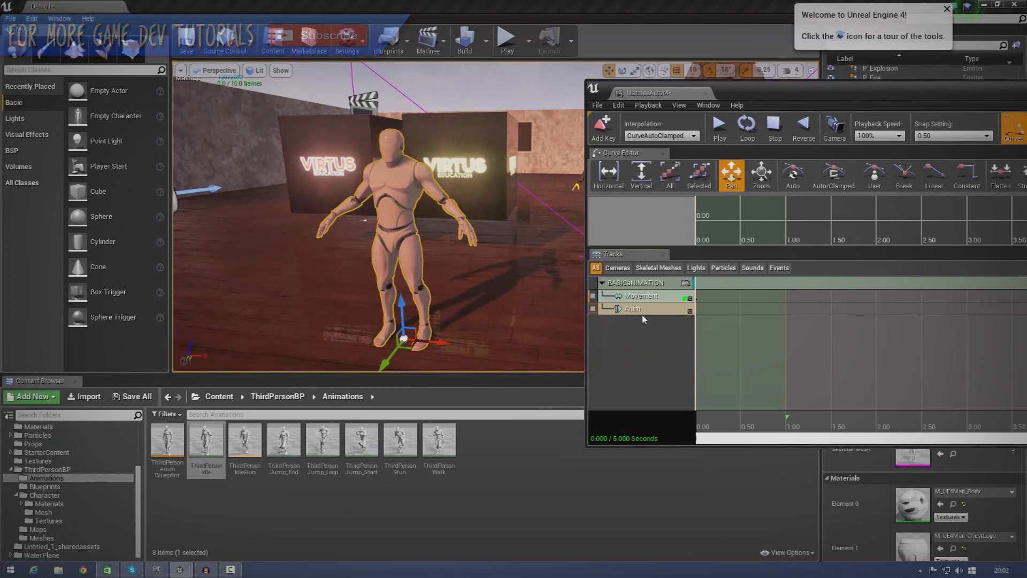
key("Return")
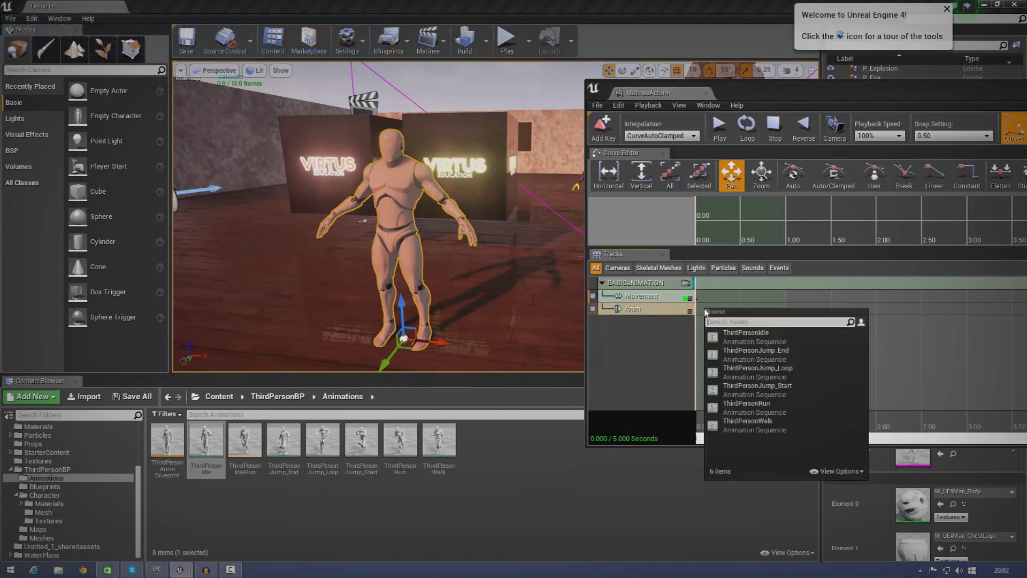
left_click(740, 335)
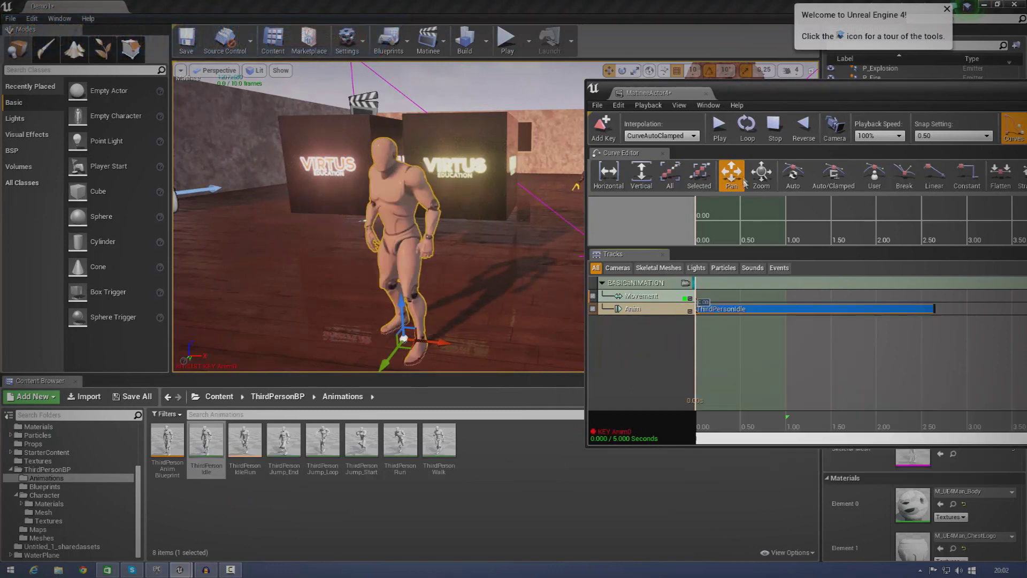
Trim the end of the ThirdPersonIdle clip on the Anim track to 2.00 seconds
left_click_drag(743, 100, 466, 120)
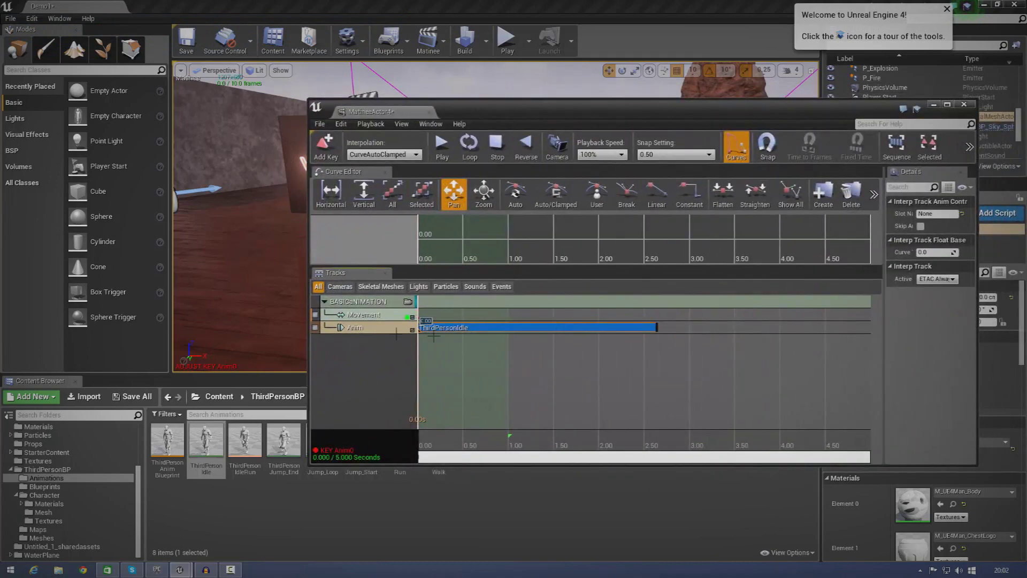
scroll(502, 378, "down", 3)
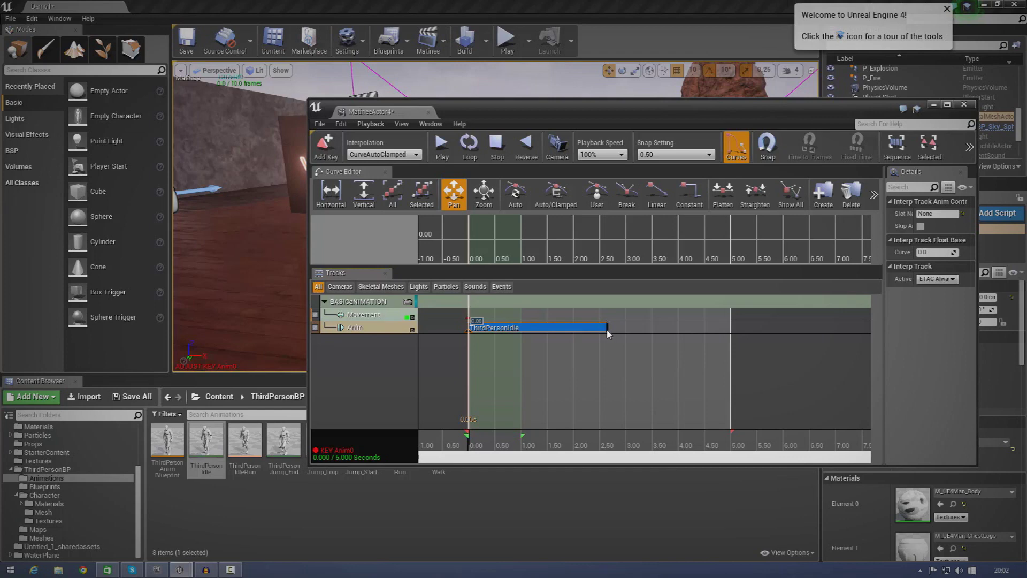
left_click_drag(608, 333, 545, 360)
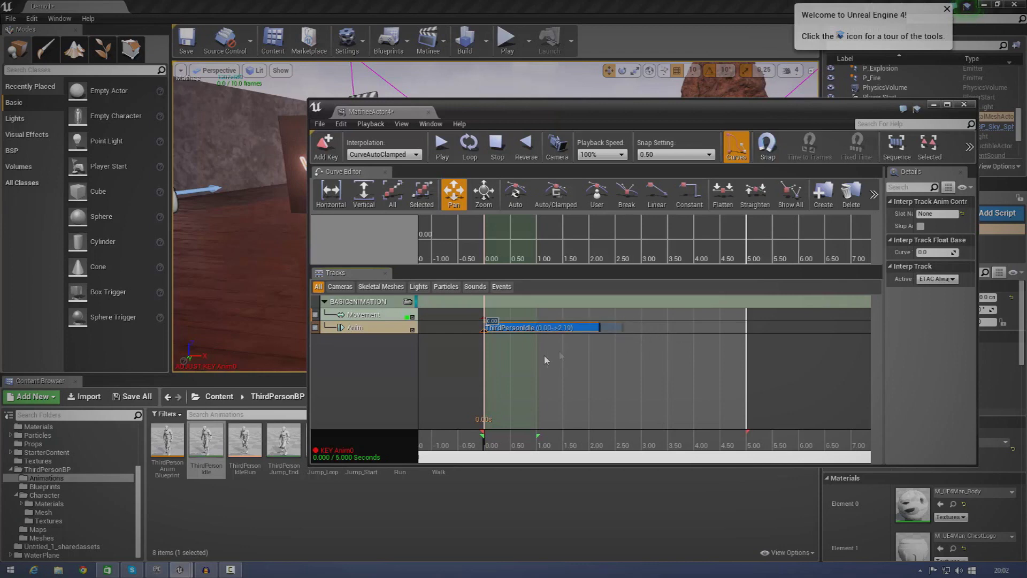
left_click_drag(622, 351, 636, 363)
left_click_drag(623, 327, 605, 336)
mouse_move(631, 334)
left_mouse_down()
mouse_move(659, 333)
mouse_move(613, 338)
left_mouse_up()
Extend the green loop section to 5.00 seconds and play the Matinee to preview the idle clip on the mannequin
left_click_drag(537, 435, 803, 446)
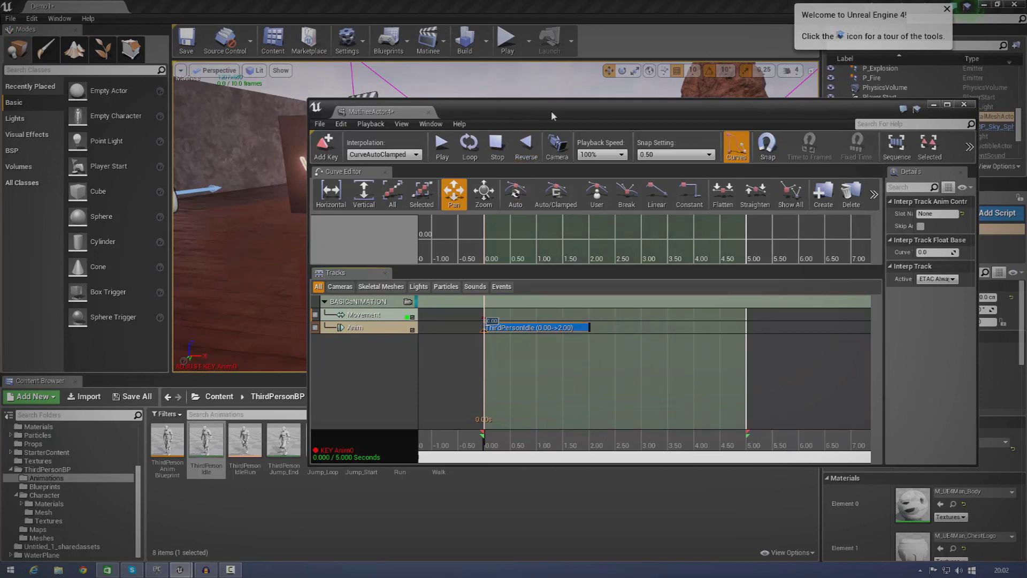
left_click_drag(553, 115, 776, 99)
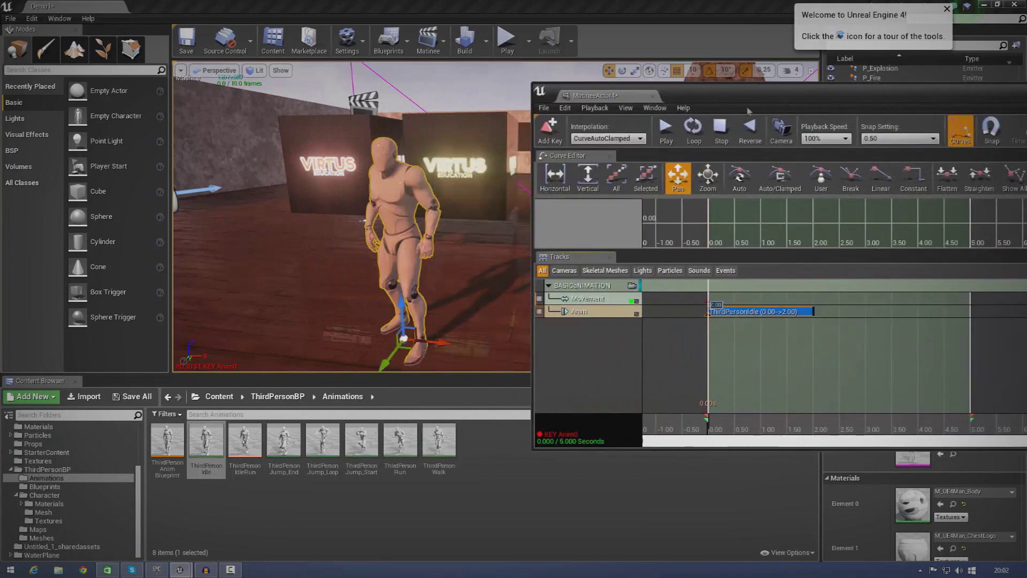
left_click(674, 137)
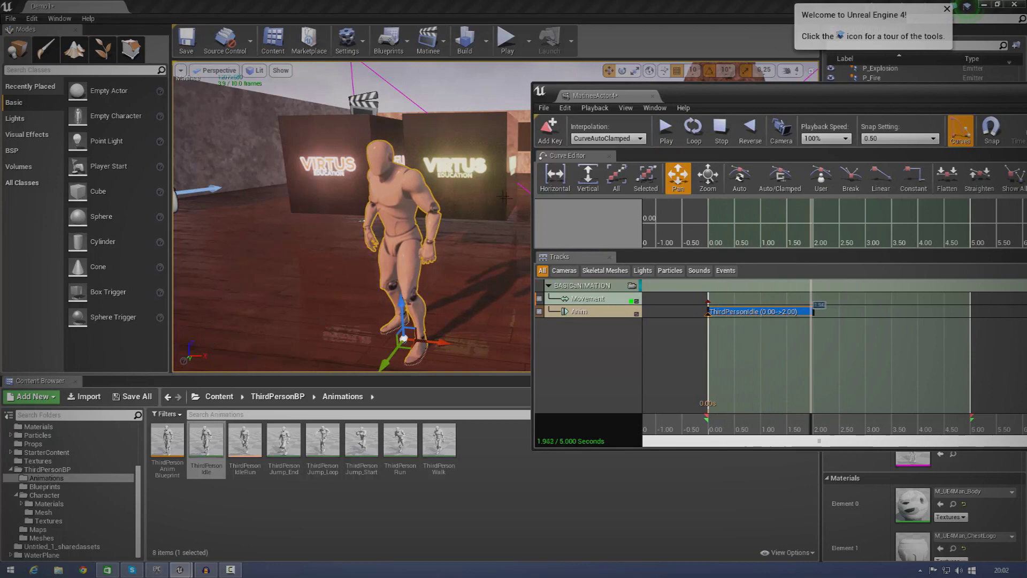
left_click(722, 137)
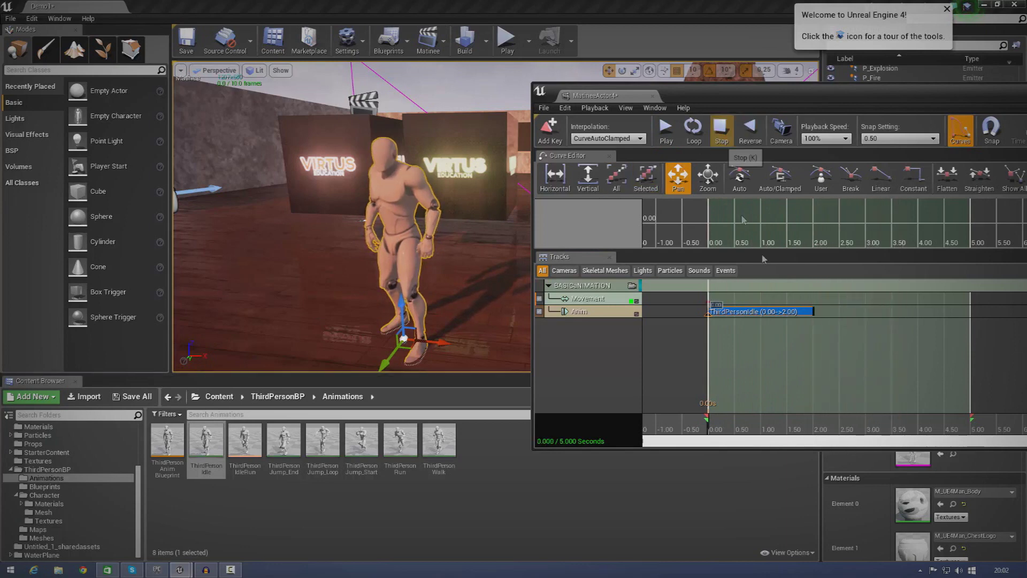
Restore the ThirdPersonIdle clip to its full length and play the Matinee up to the clip's end
left_click_drag(813, 311, 848, 313)
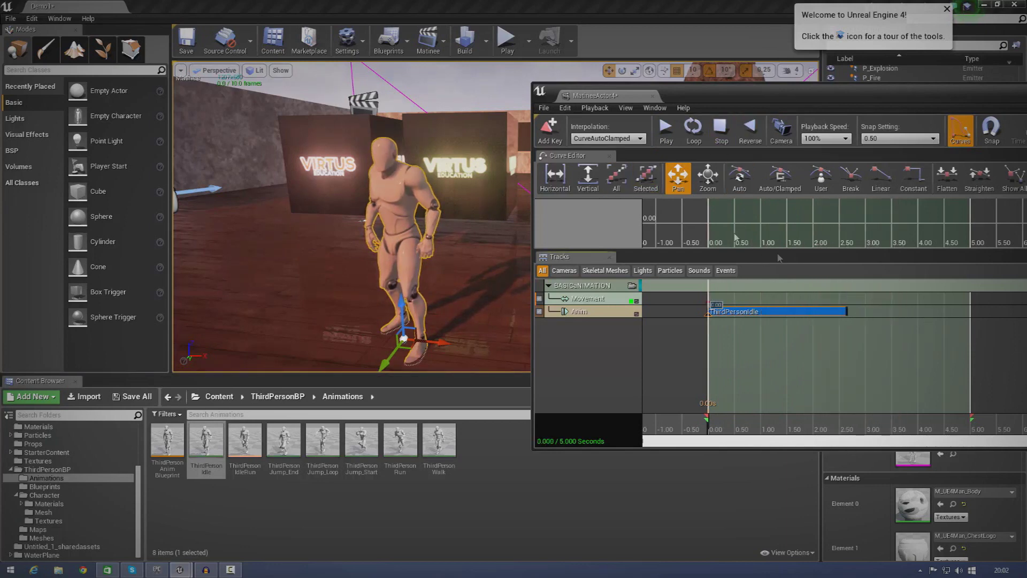
left_click(673, 130)
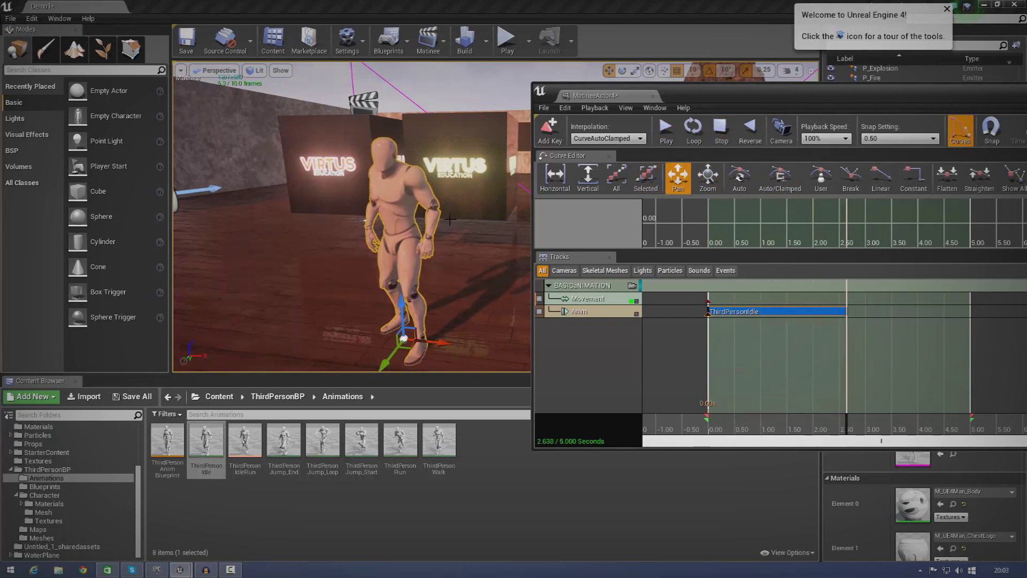
mouse_move(353, 225)
right_mouse_down()
mouse_move(300, 225)
mouse_move(353, 235)
mouse_move(310, 230)
mouse_move(315, 257)
mouse_move(364, 230)
mouse_move(320, 235)
mouse_move(364, 230)
right_mouse_up()
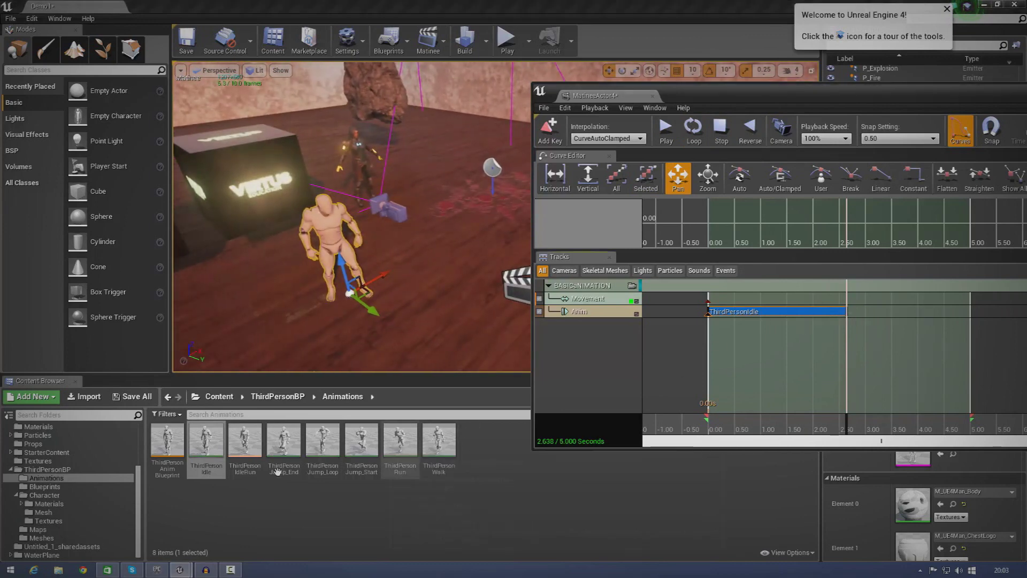
Preview the ThirdPersonWalk animation in its own editor and close that editor
left_click(439, 442)
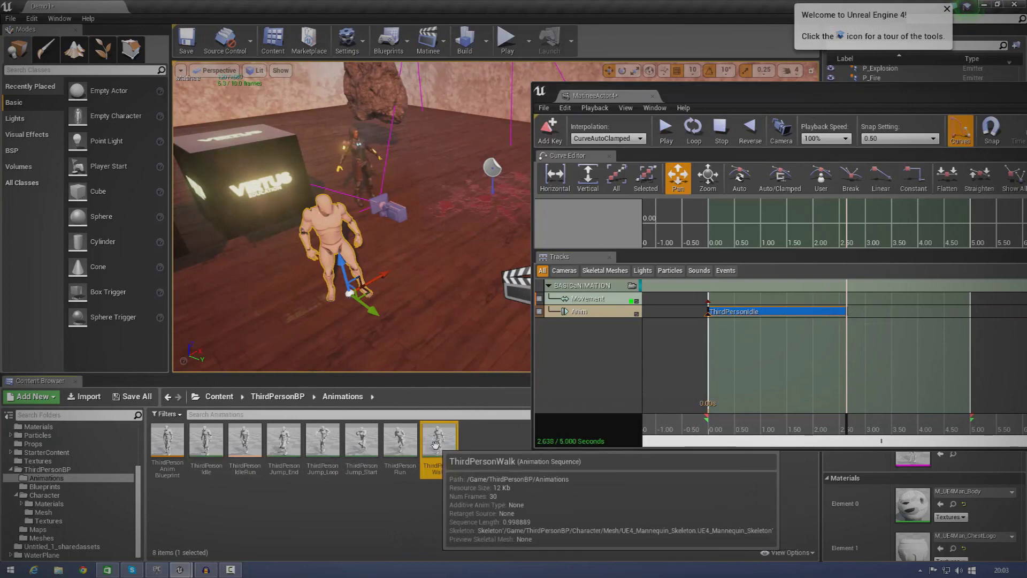
double_click(441, 437)
mouse_move(909, 241)
right_mouse_down()
mouse_move(817, 235)
mouse_move(904, 251)
mouse_move(907, 224)
right_mouse_up()
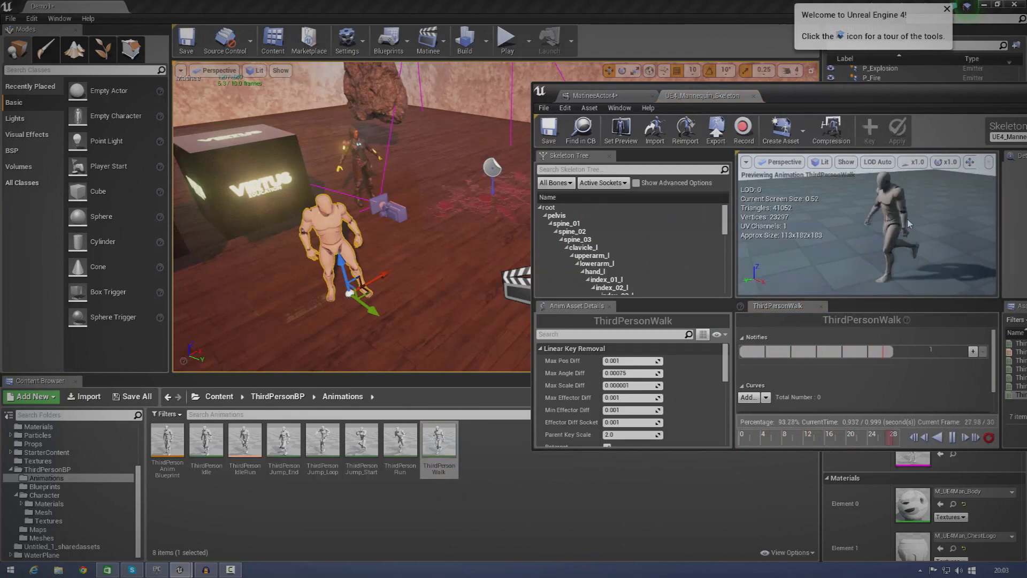
left_click(753, 96)
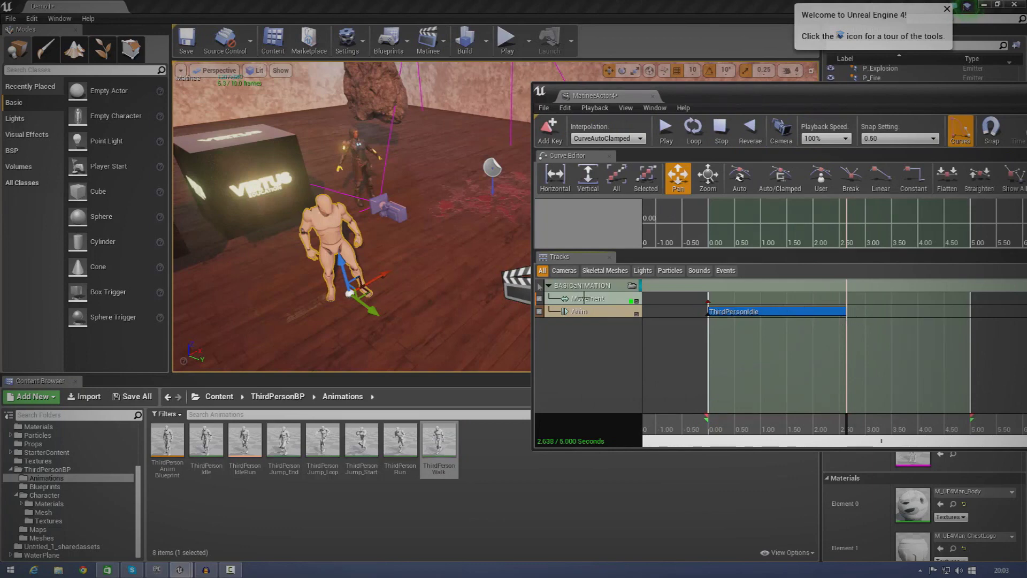
Add the ThirdPersonWalk animation sequence to the Anim track at 2.64 seconds, directly after the ThirdPersonIdle clip
left_click_drag(712, 97, 588, 107)
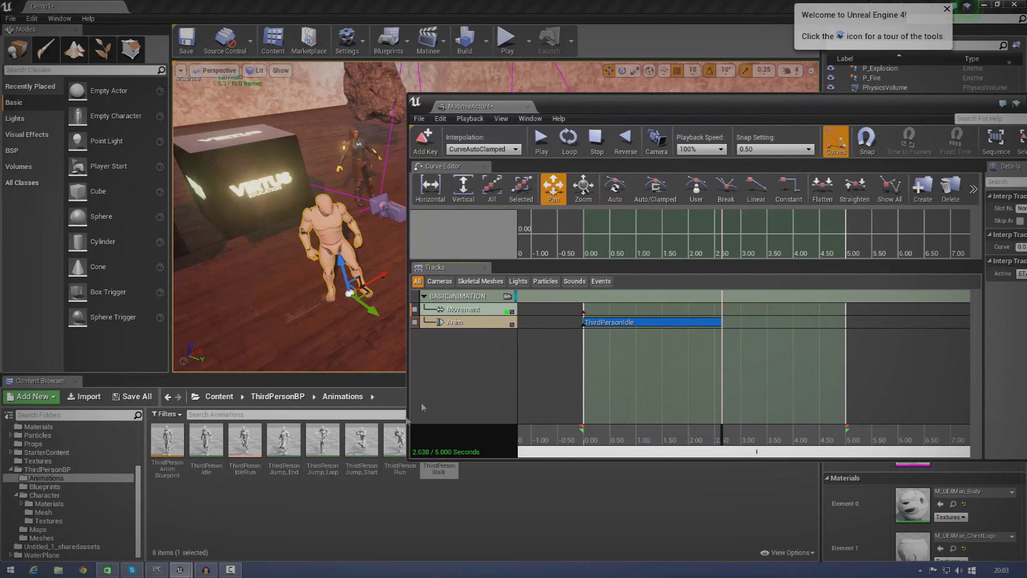
left_click(441, 473)
left_click(743, 344)
key("Return")
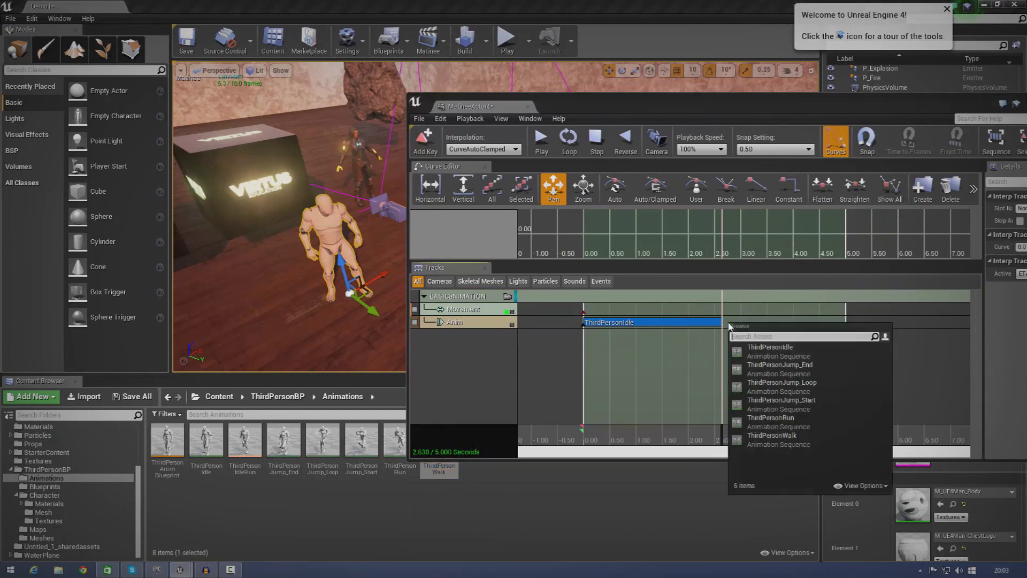
left_click(807, 444)
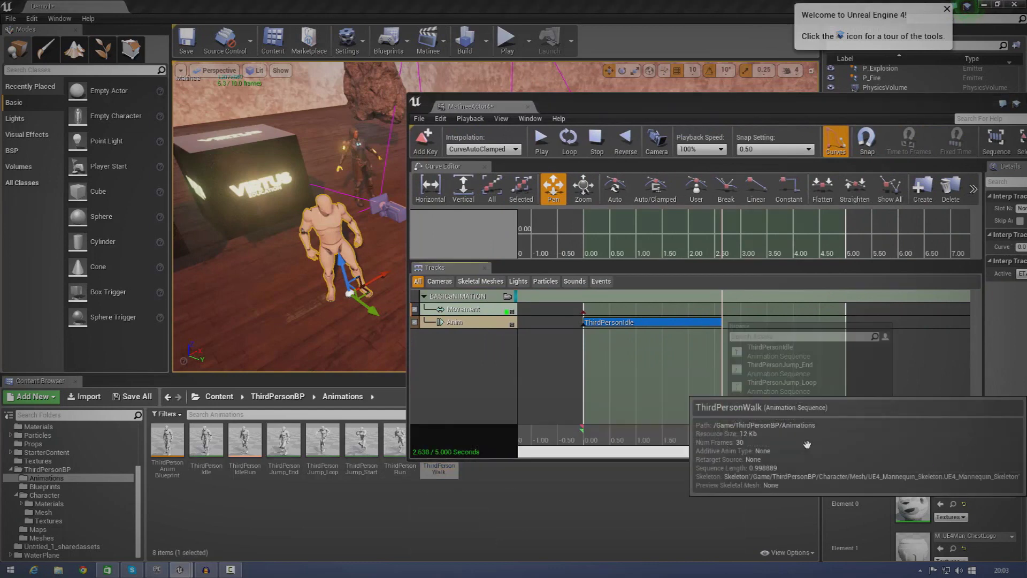
left_click(807, 444)
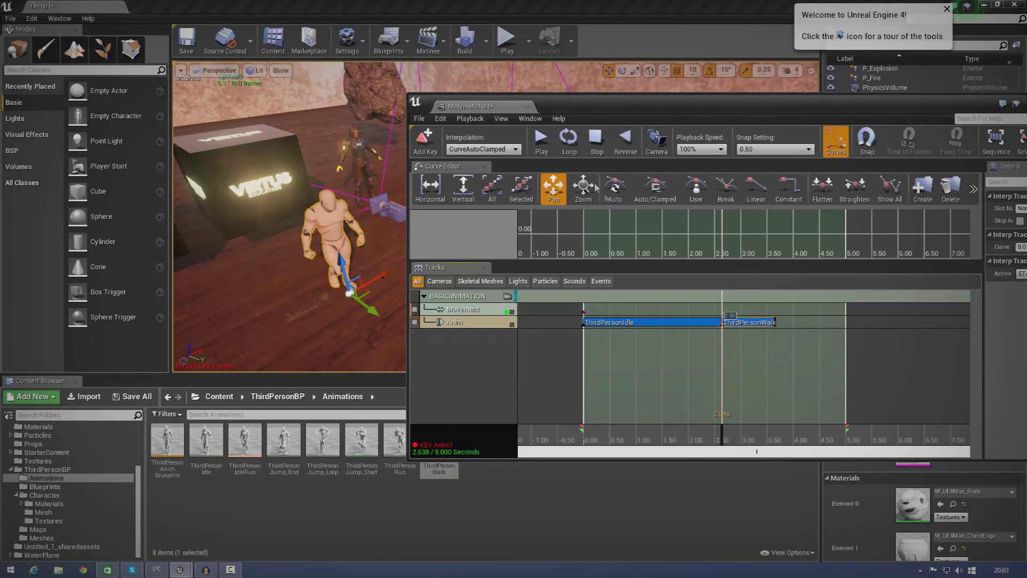
Play the Matinee twice to check the idle-to-walk sequence on the uncovered mannequin, and stop playback
left_click(541, 138)
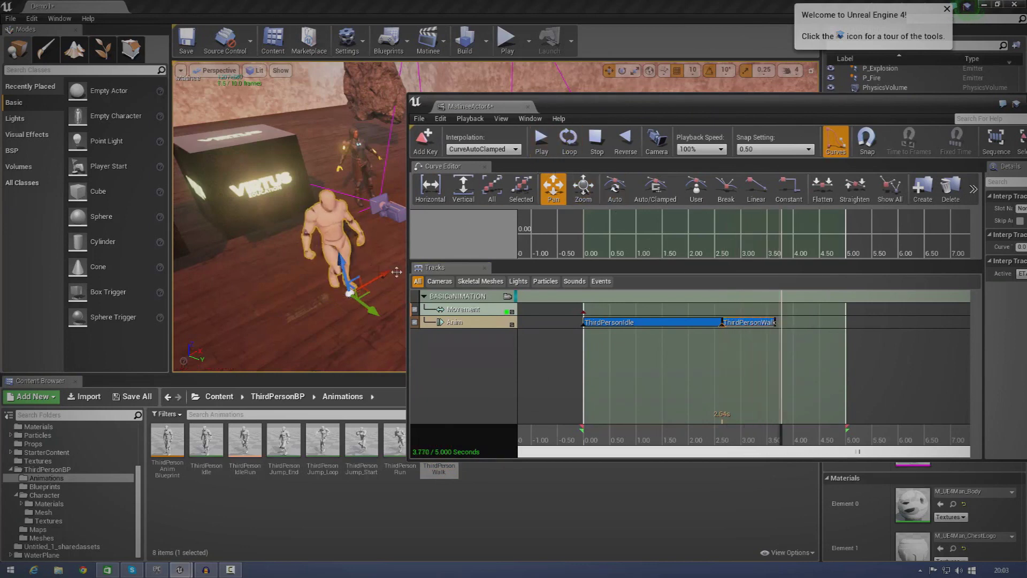
left_click(597, 141)
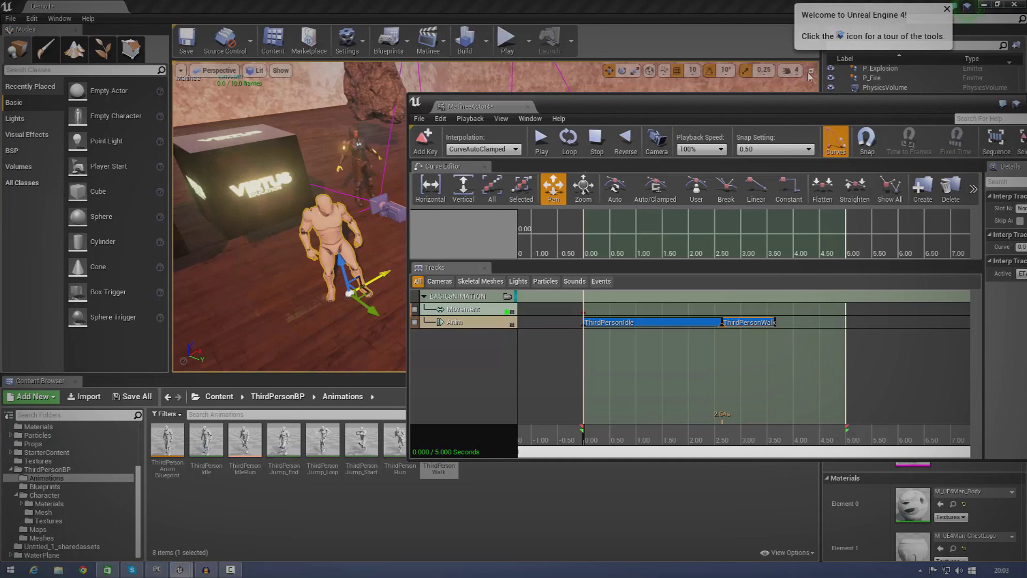
left_click_drag(684, 106, 773, 63)
left_click(631, 101)
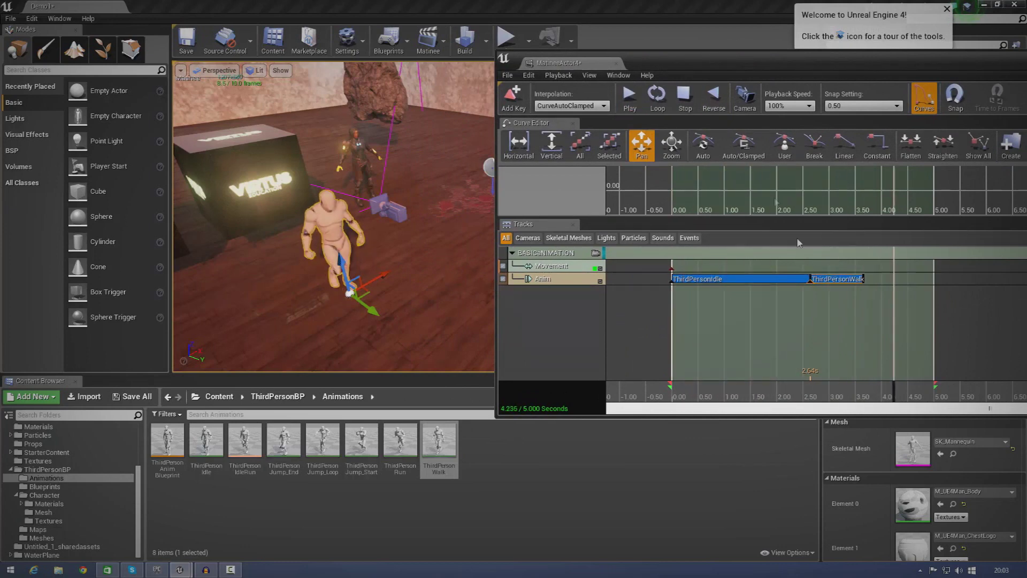
left_click(684, 96)
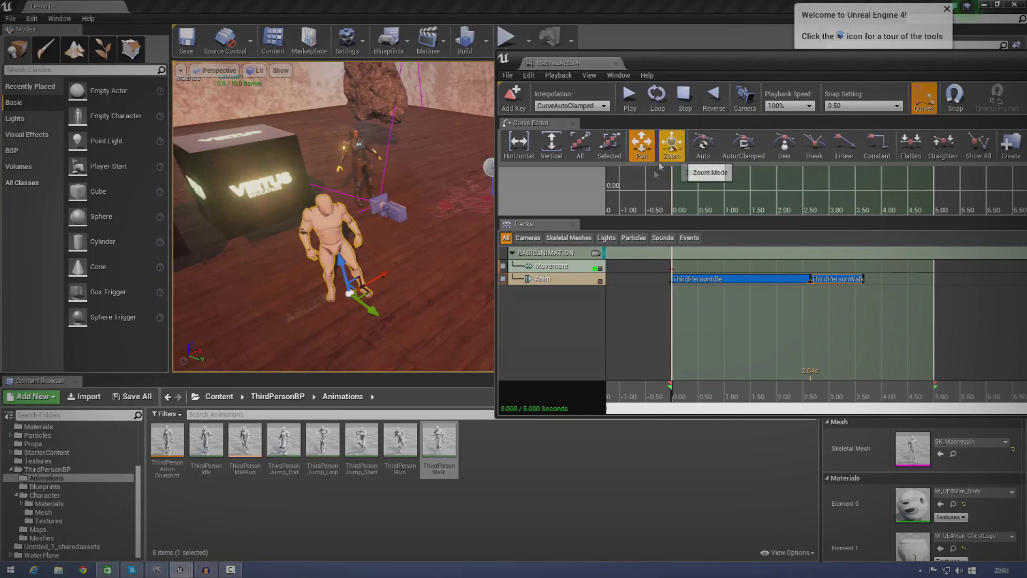
Add Movement track keys at the start and end of the ThirdPersonWalk clip, at about 2.61 and 3.62 seconds
left_click(812, 269)
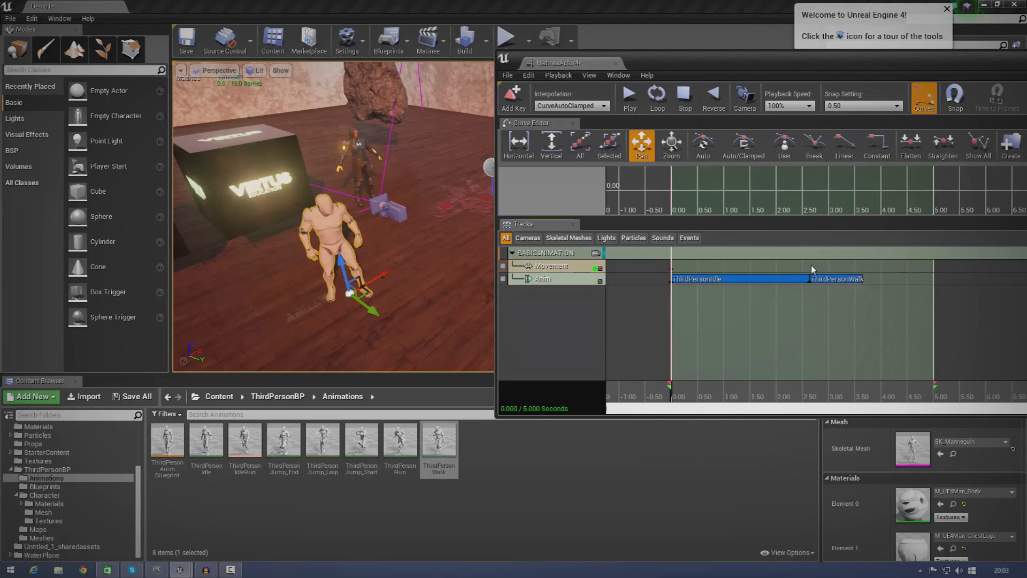
left_click_drag(672, 269, 728, 269, "alt")
left_click(808, 269, "ctrl")
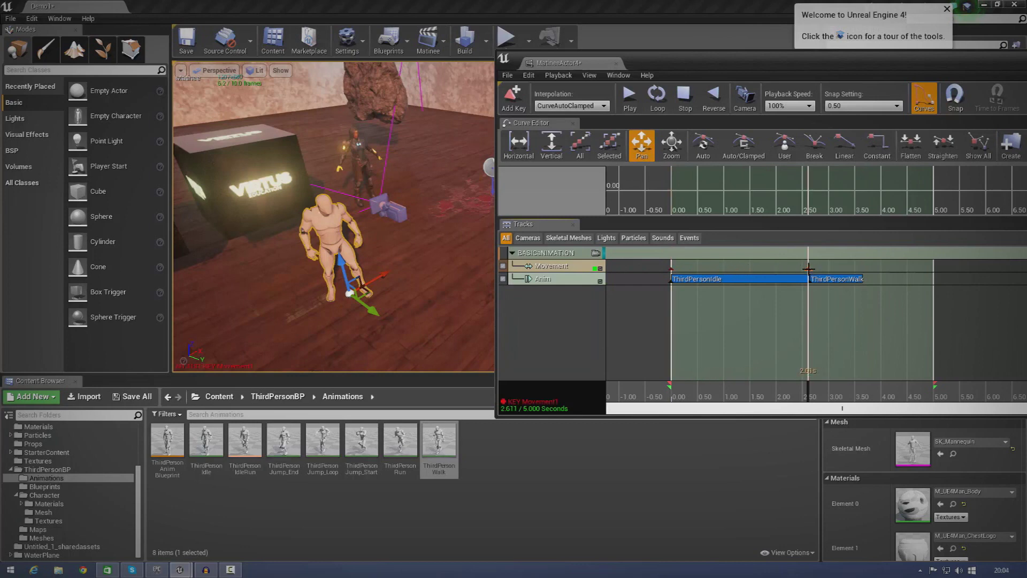
left_click_drag(808, 269, 846, 269, "alt")
left_click(861, 268, "ctrl")
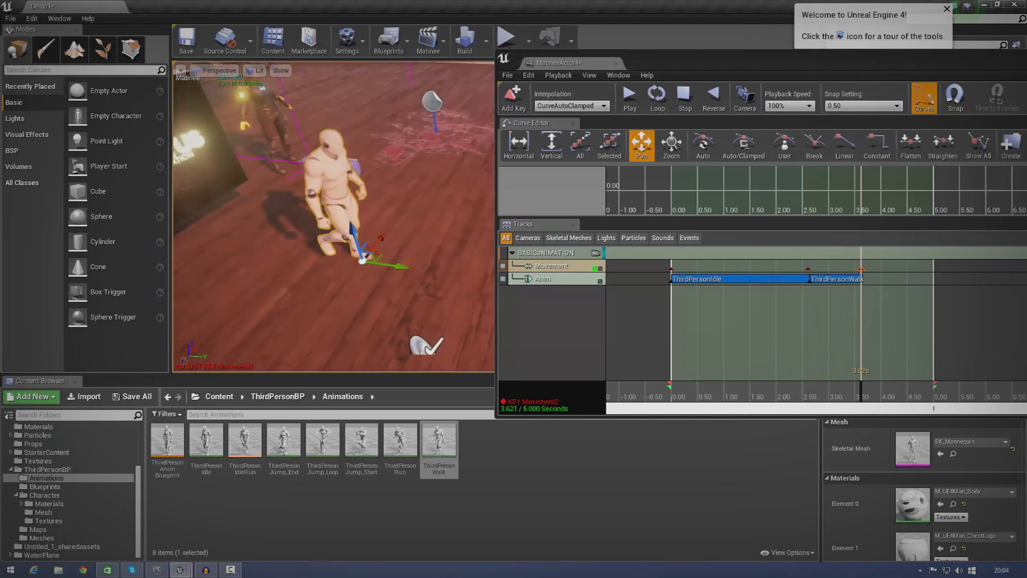
Move the mannequin forward along its green Y axis across the floor for the Movement key at 3.62 seconds
key("s")
right_click_drag(431, 247, 448, 239)
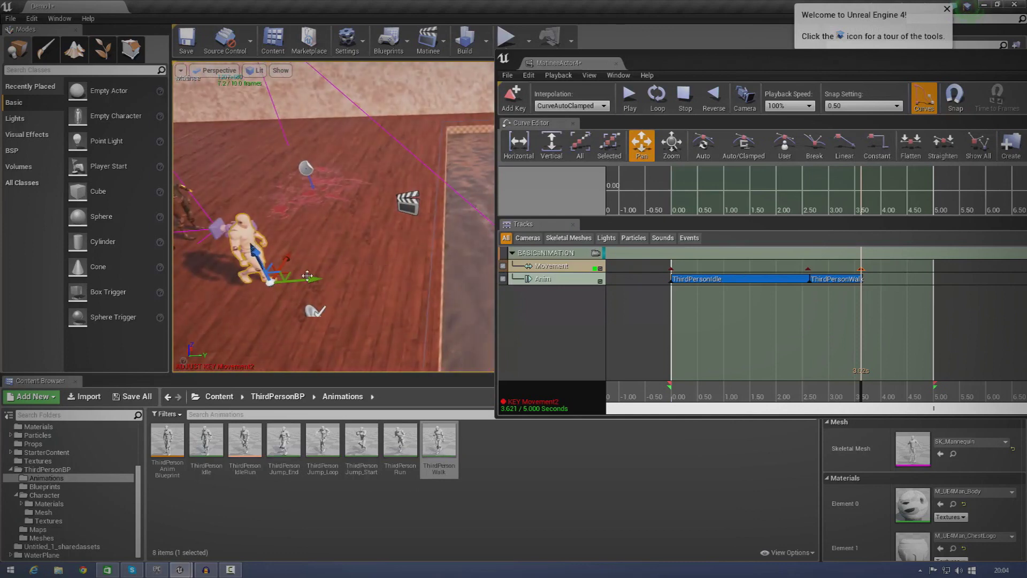
left_click_drag(307, 279, 459, 286)
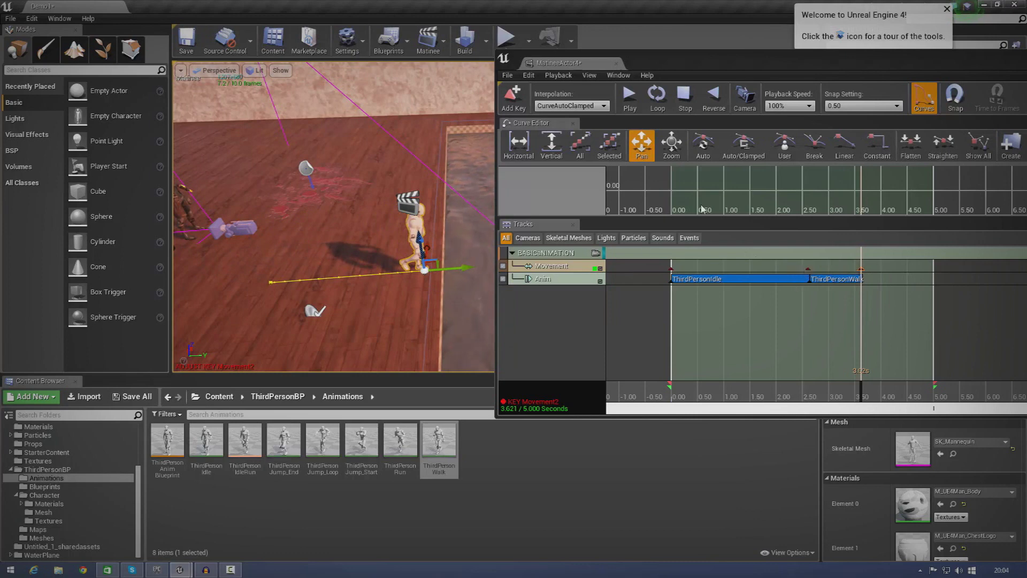
Play the Matinee from the start to check the mannequin's forward walk, and stop playback
left_click(682, 100)
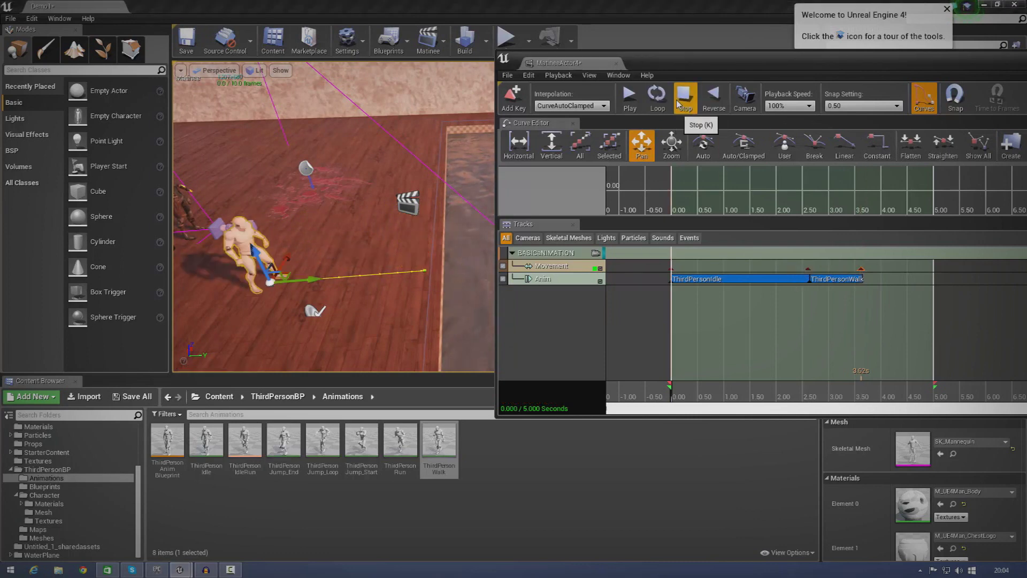
left_click(629, 107)
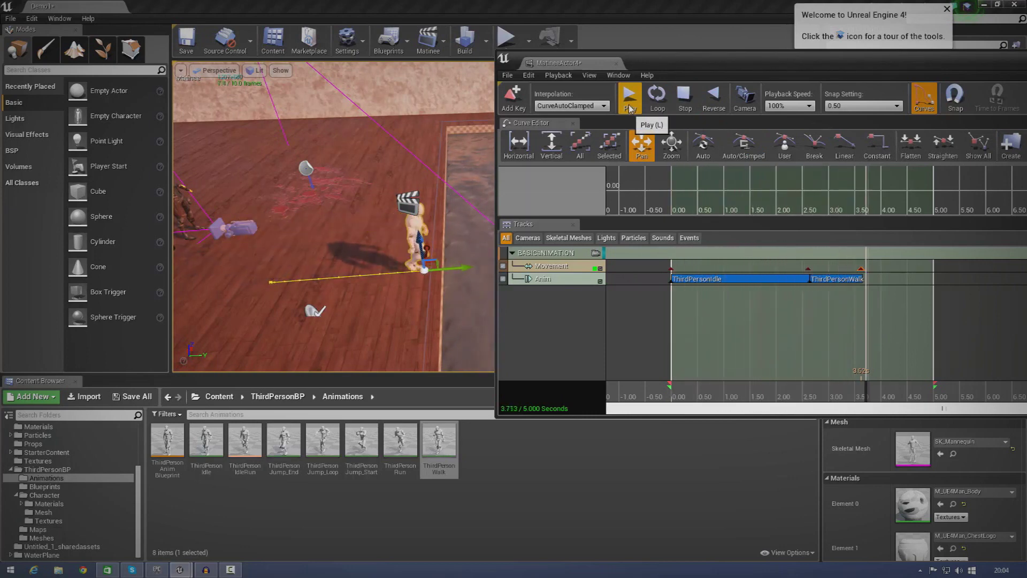
left_click(692, 112)
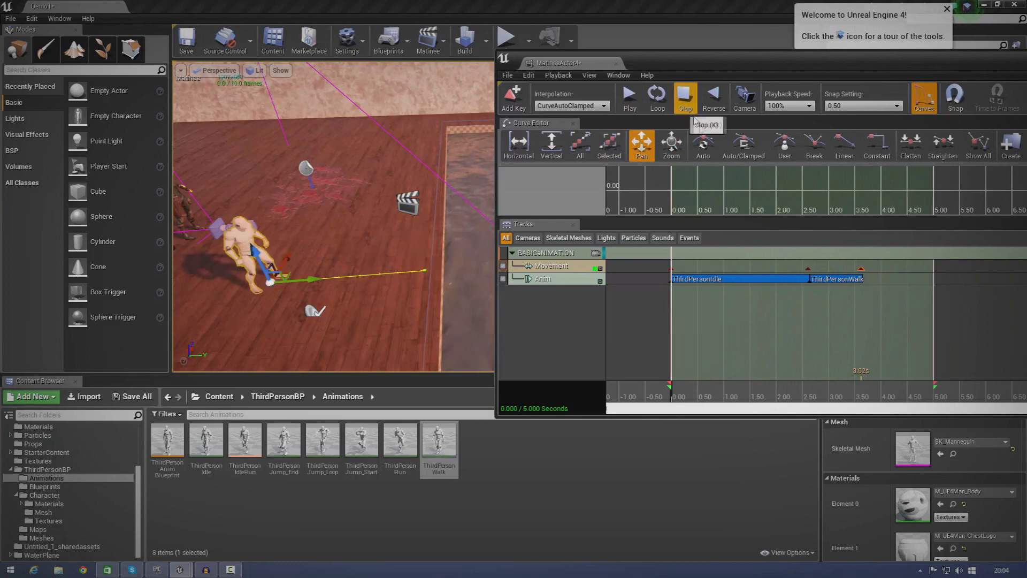
Add a second ThirdPersonWalk clip to the Anim track at 3.62 seconds and move the last Movement key to its end at 4.61 seconds
left_click(861, 281)
left_click(861, 269)
left_click(861, 282)
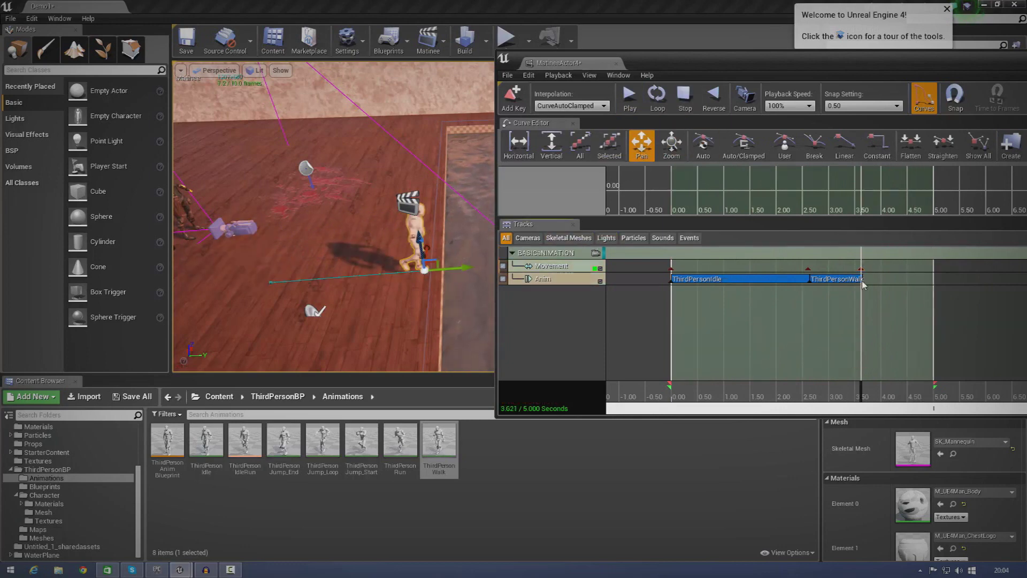
key("Return")
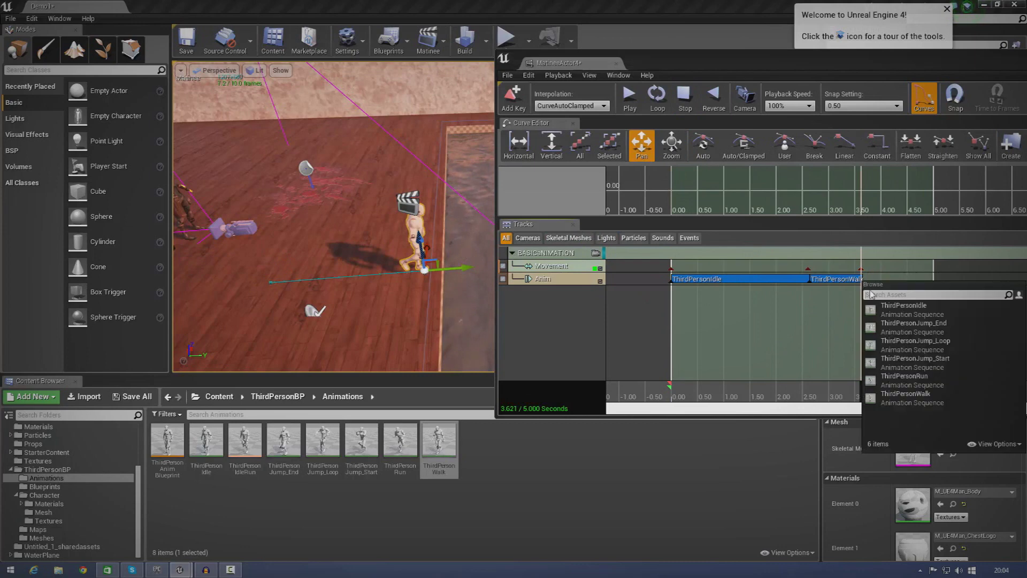
left_click(905, 395)
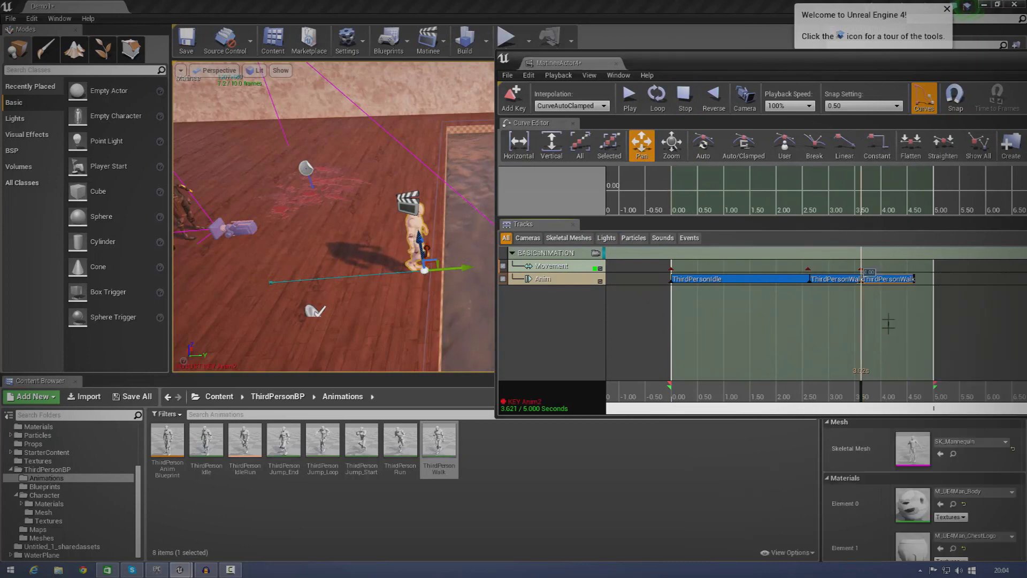
left_click_drag(861, 269, 913, 268)
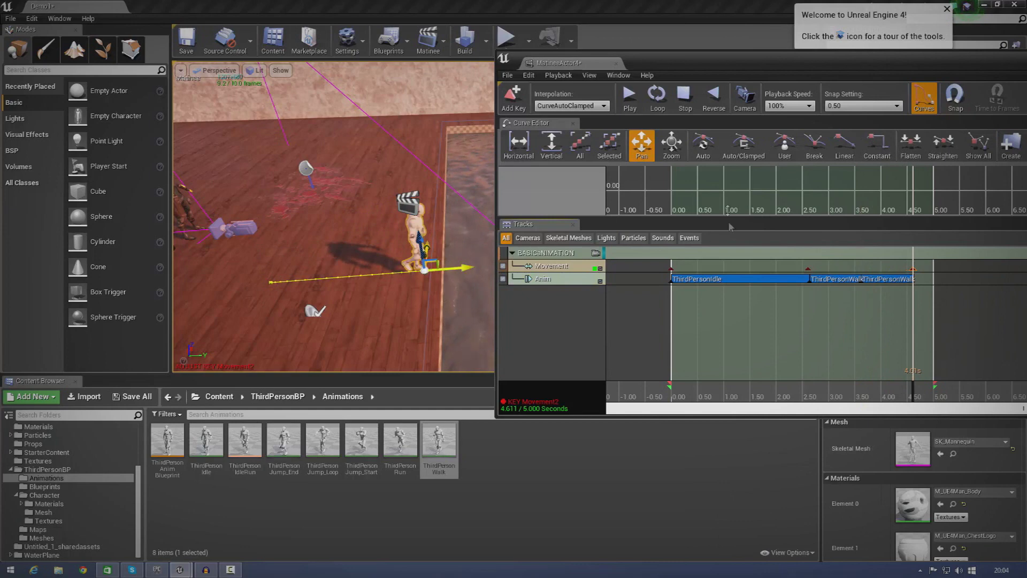
Play the Matinee in a loop to check the extended walk, and stop playback
left_click(655, 104)
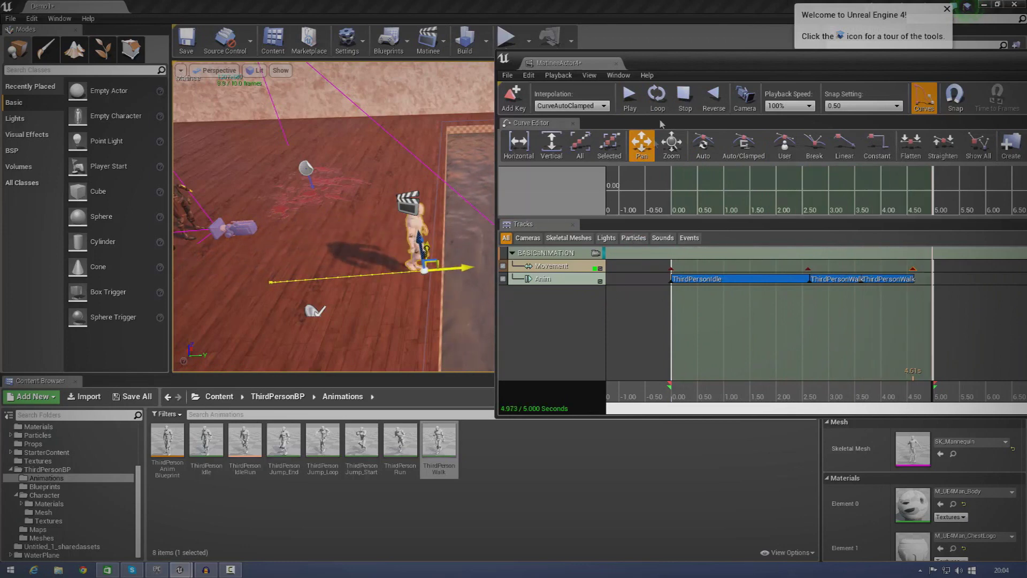
left_click(684, 101)
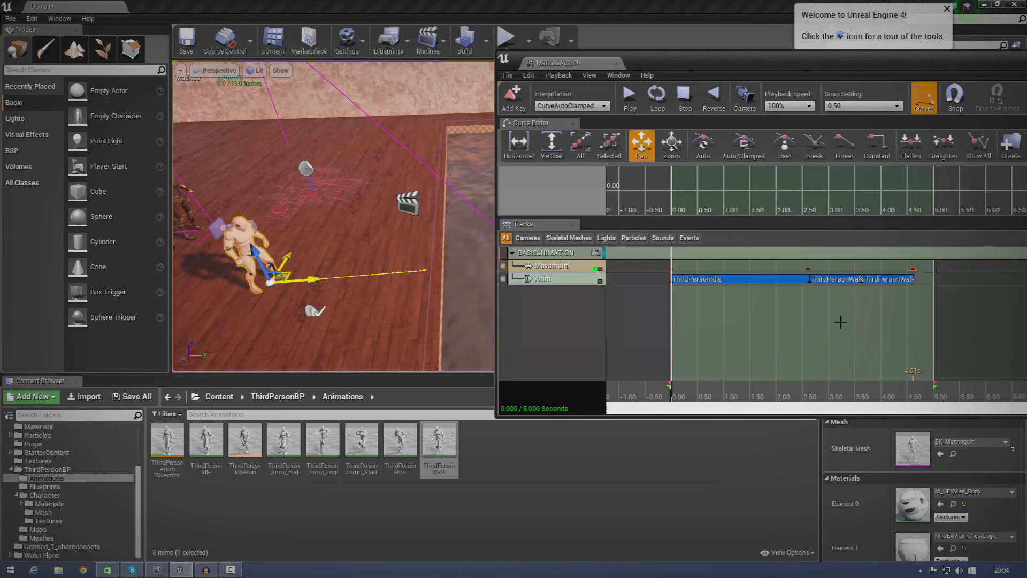
Preview the ThirdPersonJump_Start animation from the Animations folder, close its editor and return to the Matinee
left_click_drag(724, 72, 615, 130)
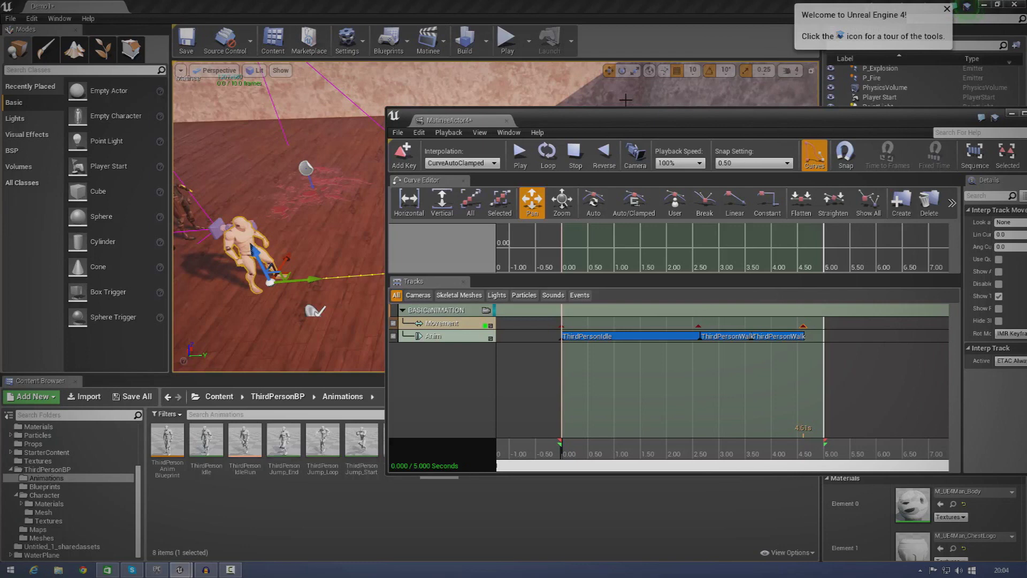
double_click(374, 452)
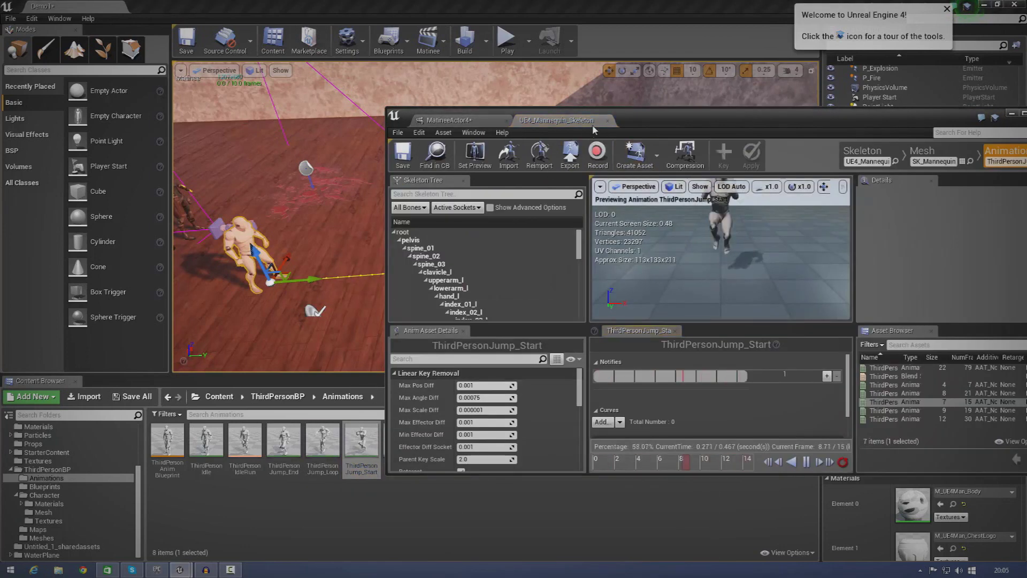
left_click(607, 122)
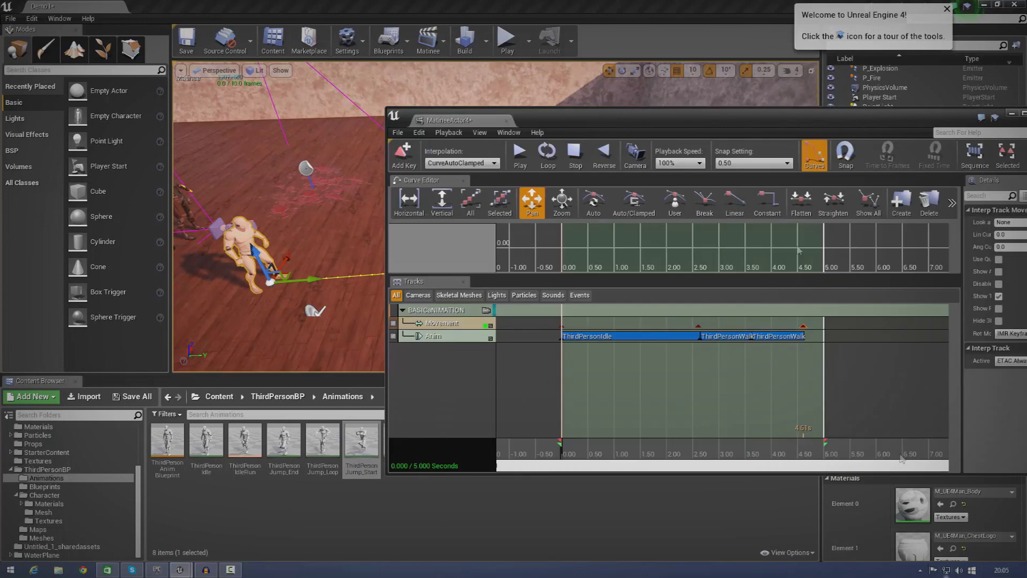
left_click_drag(679, 111, 549, 130)
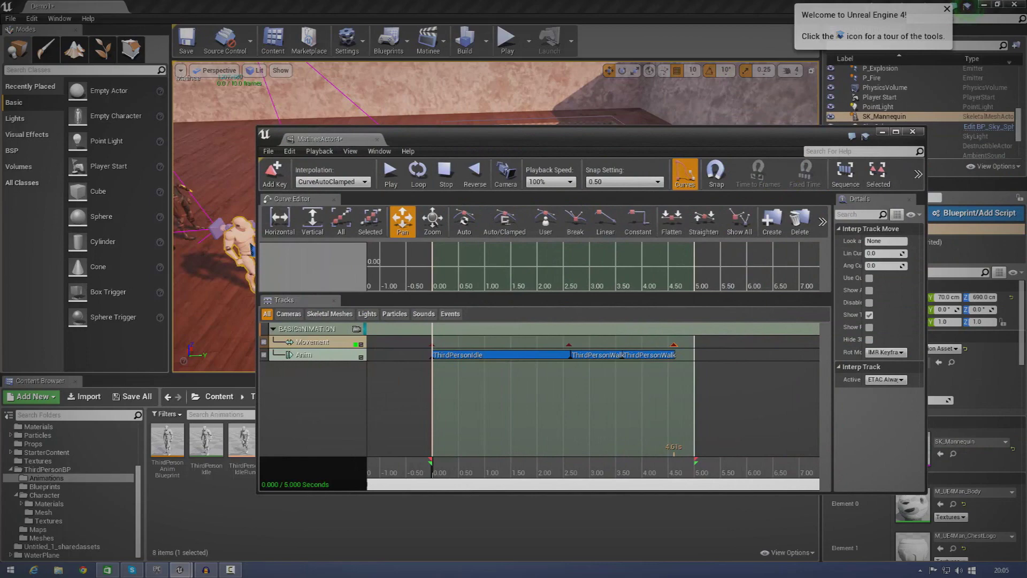